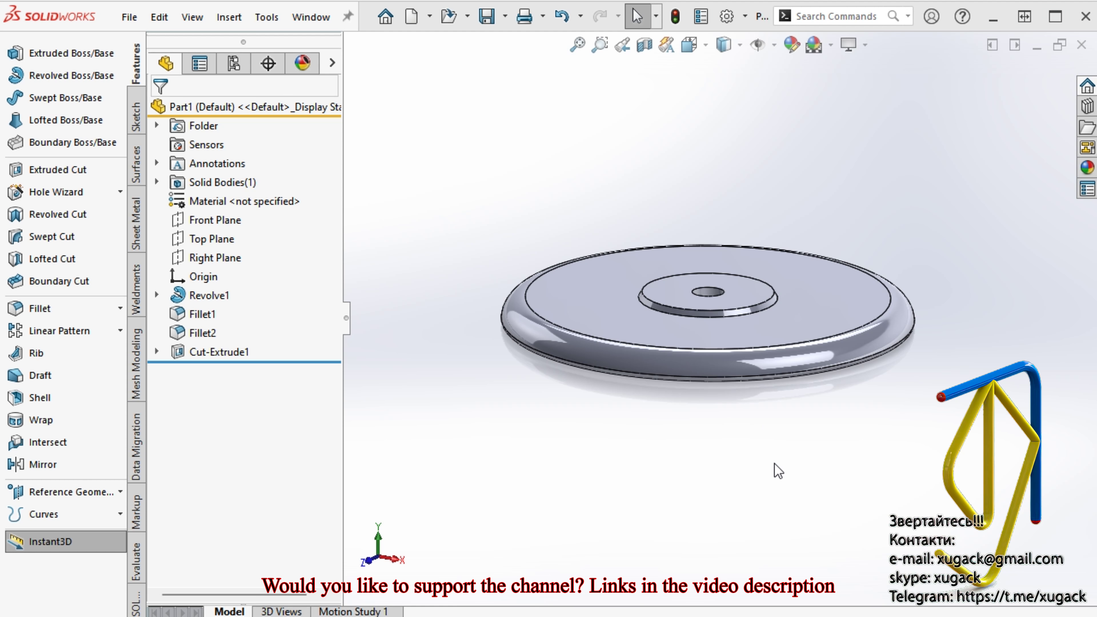
Create a new blank part and start a sketch on the Front Plane.
mouse_move(778, 470)
middle_mouse_down()
mouse_move(767, 208)
mouse_move(752, 404)
mouse_move(696, 519)
mouse_move(394, 588)
mouse_move(714, 495)
mouse_move(717, 373)
mouse_move(559, 205)
middle_mouse_up()
scroll(718, 372, "down", 5)
scroll(753, 487, "up", 5)
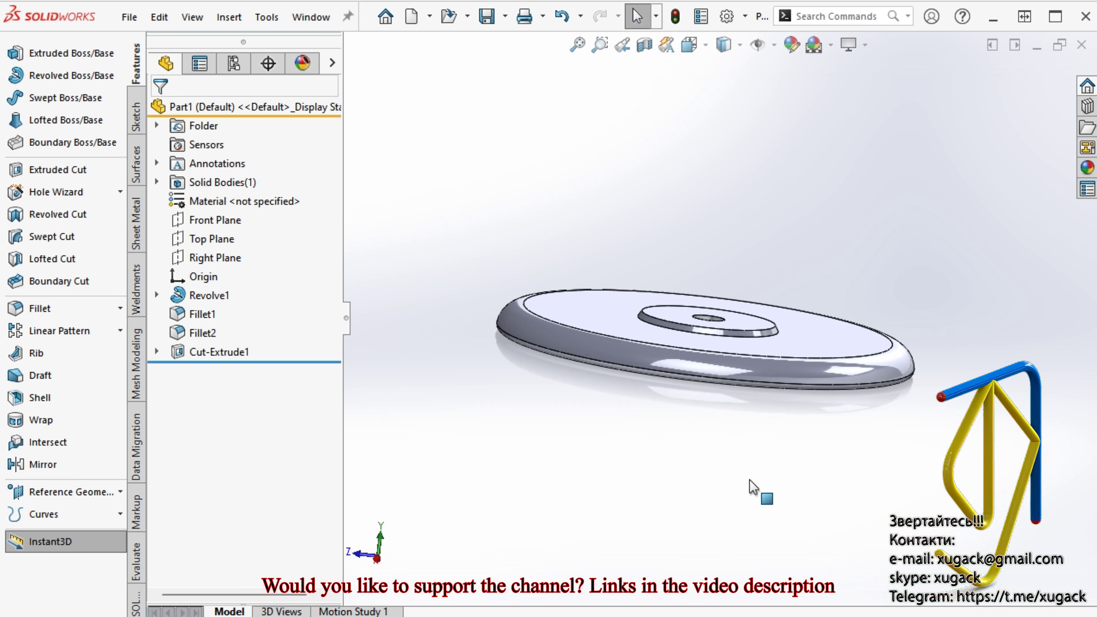
scroll(719, 311, "up", 2)
left_click(429, 16)
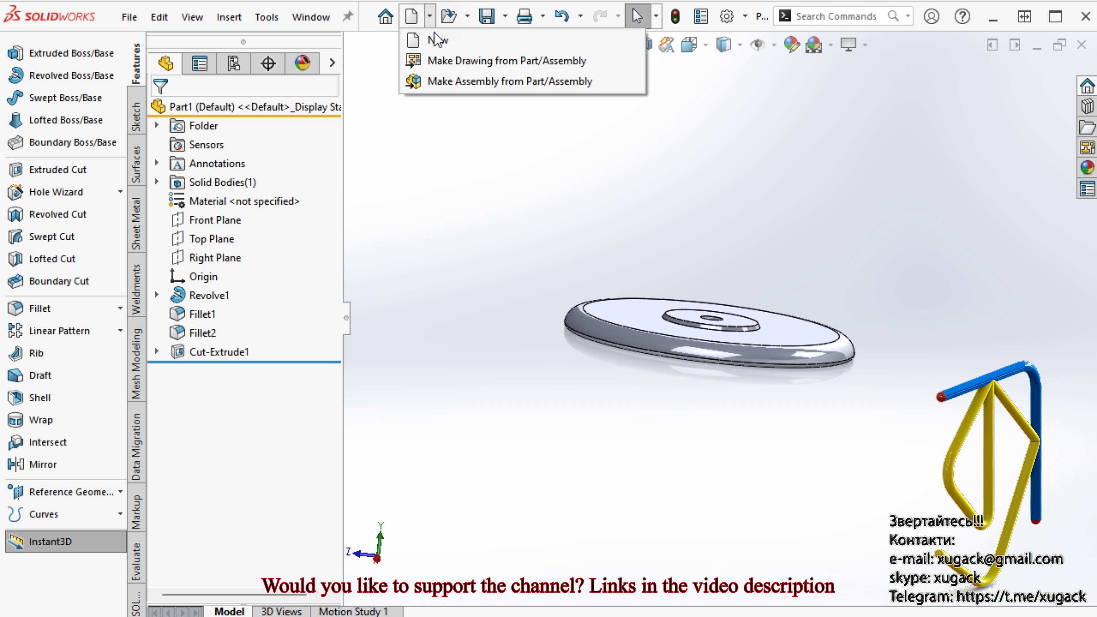
double_click(381, 361)
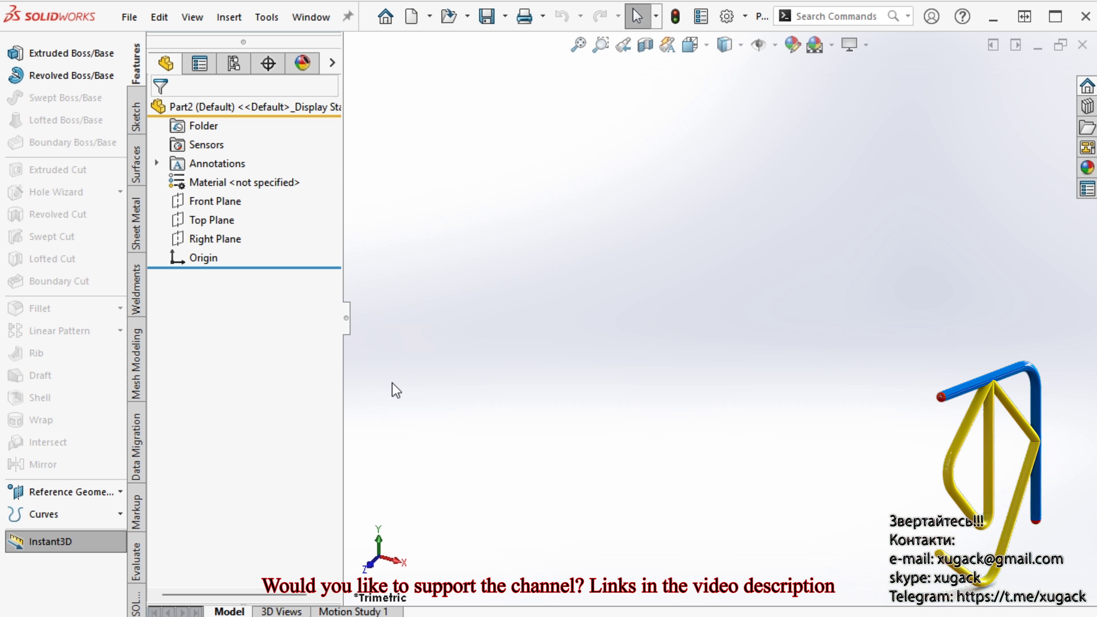
left_click(215, 200)
left_click(231, 182)
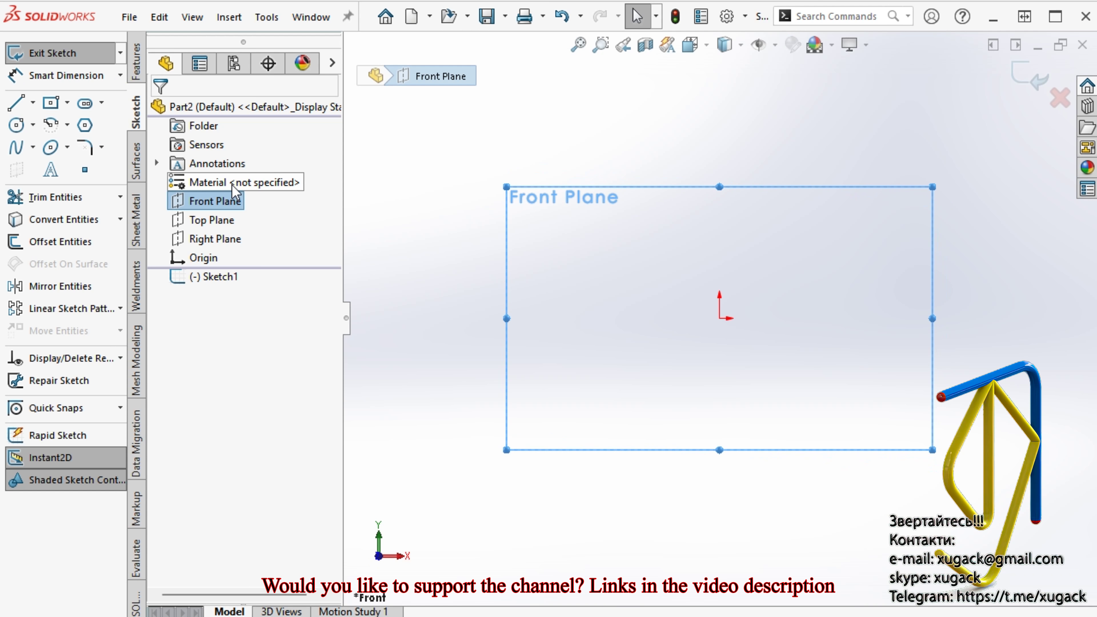
Draw the closed stepped half-profile of the disc with lines starting at the origin.
left_click(16, 102)
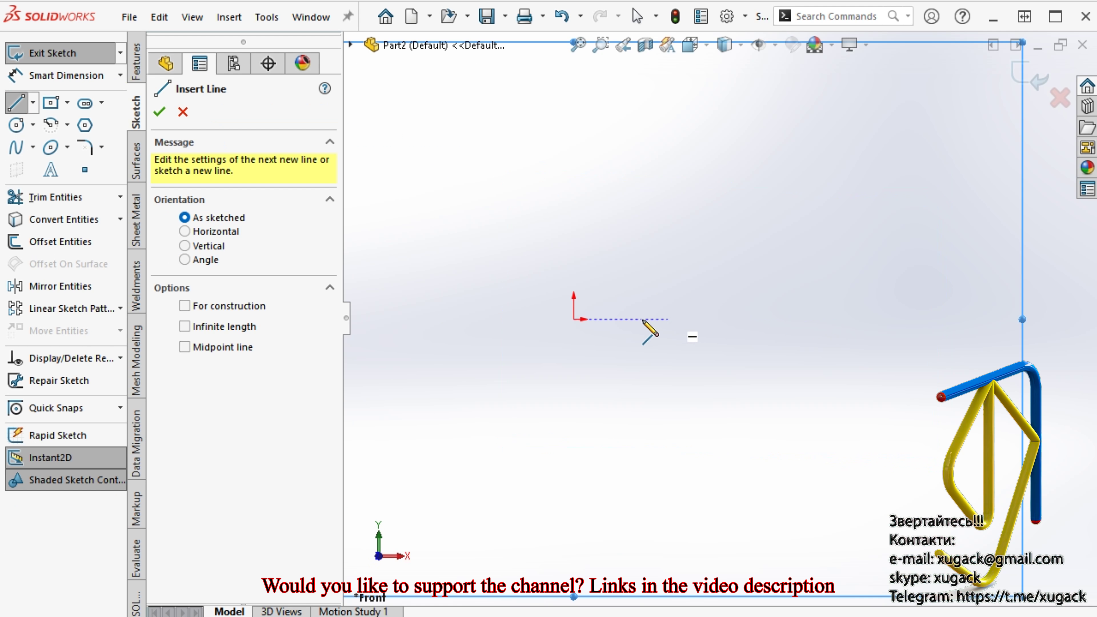
left_click(573, 319)
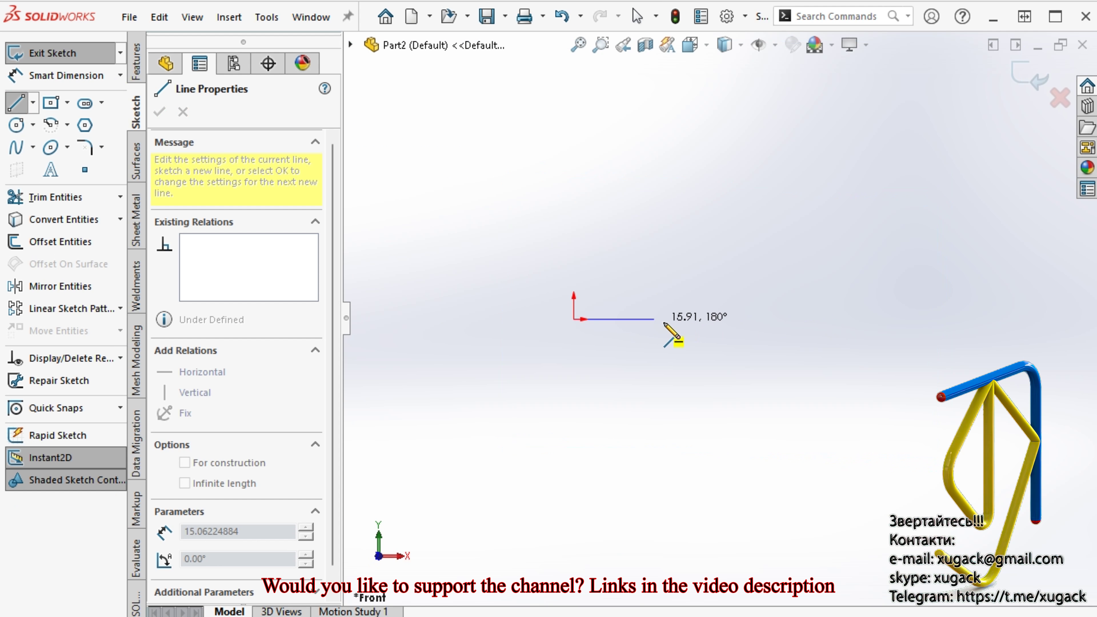
left_click(682, 319)
left_click(704, 340)
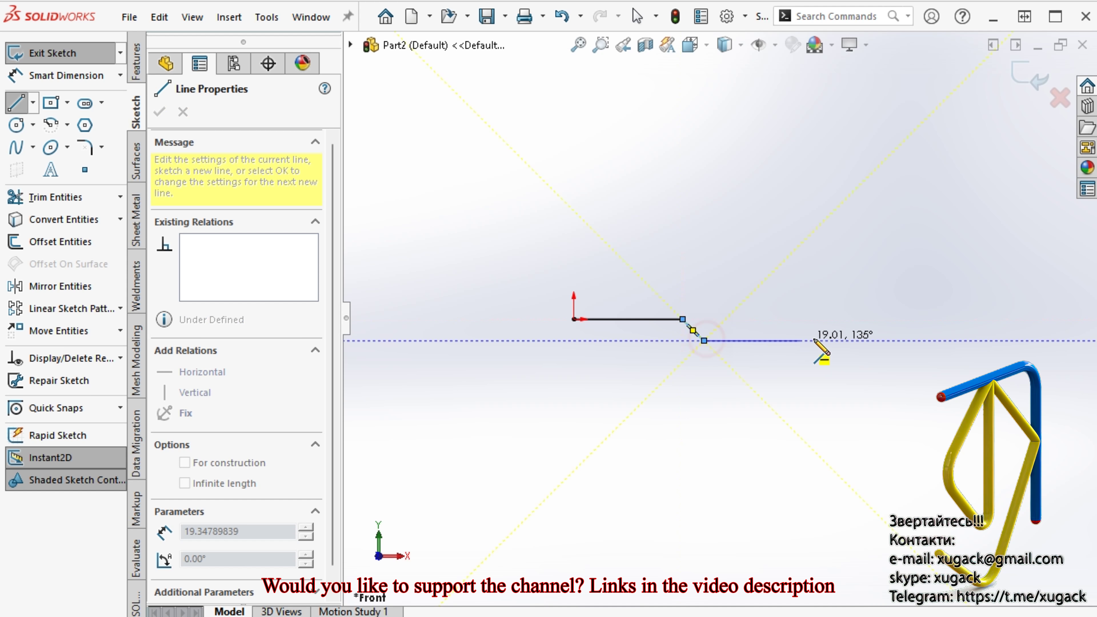
left_click(872, 340)
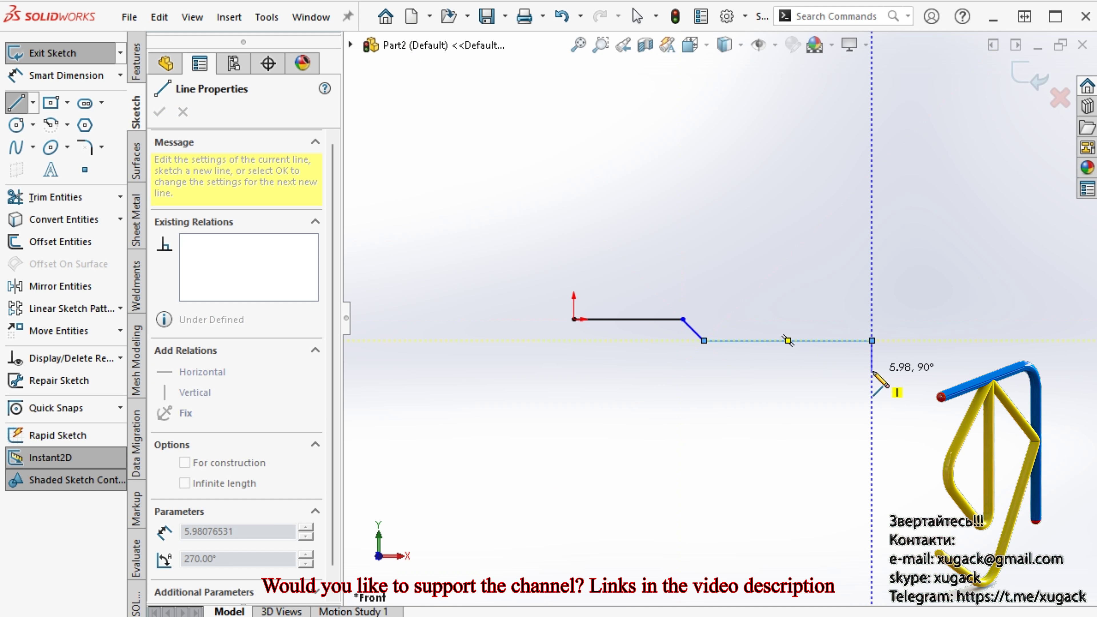
left_click(894, 370)
left_click(894, 324)
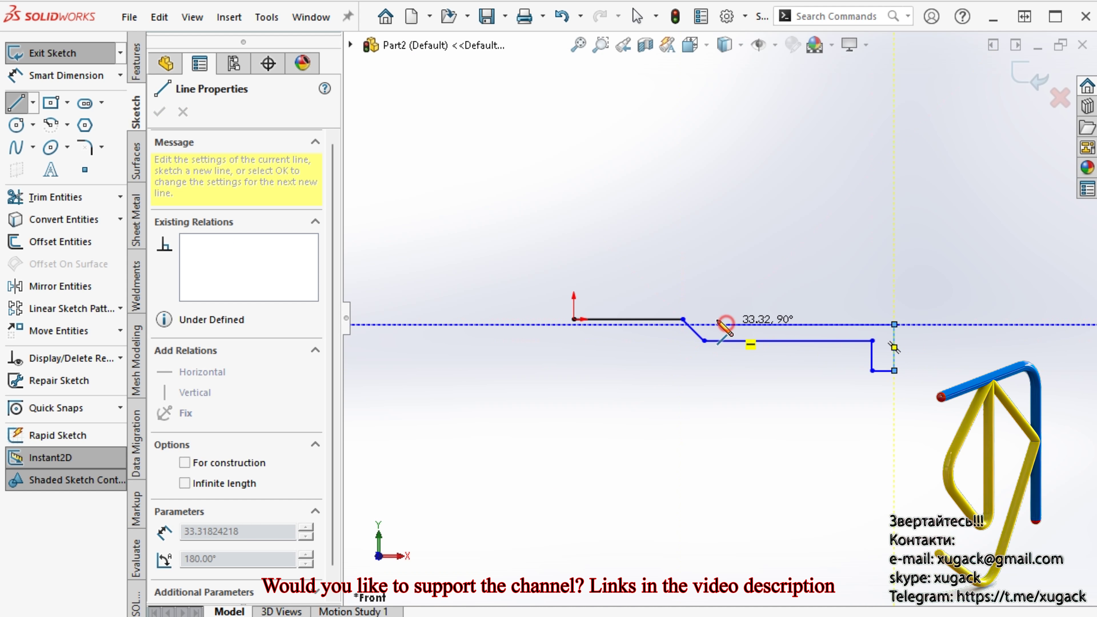
left_click(726, 324)
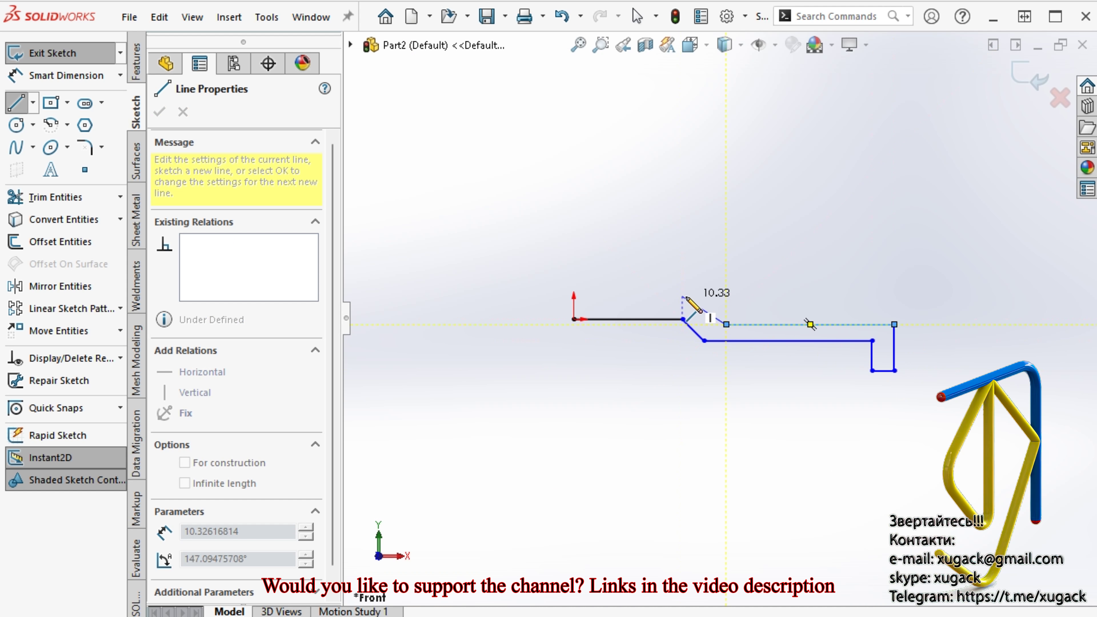
left_click(573, 295)
left_click(573, 319)
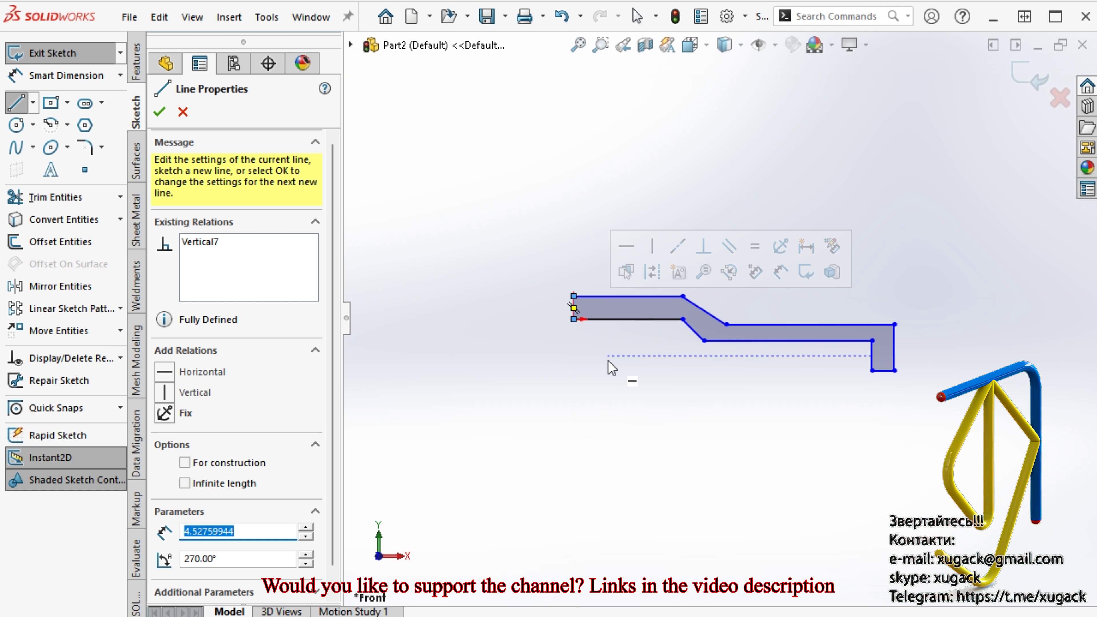
key("Escape")
Dimension the profile's left end edge to 6 mm thick.
scroll(596, 368, "down", 3)
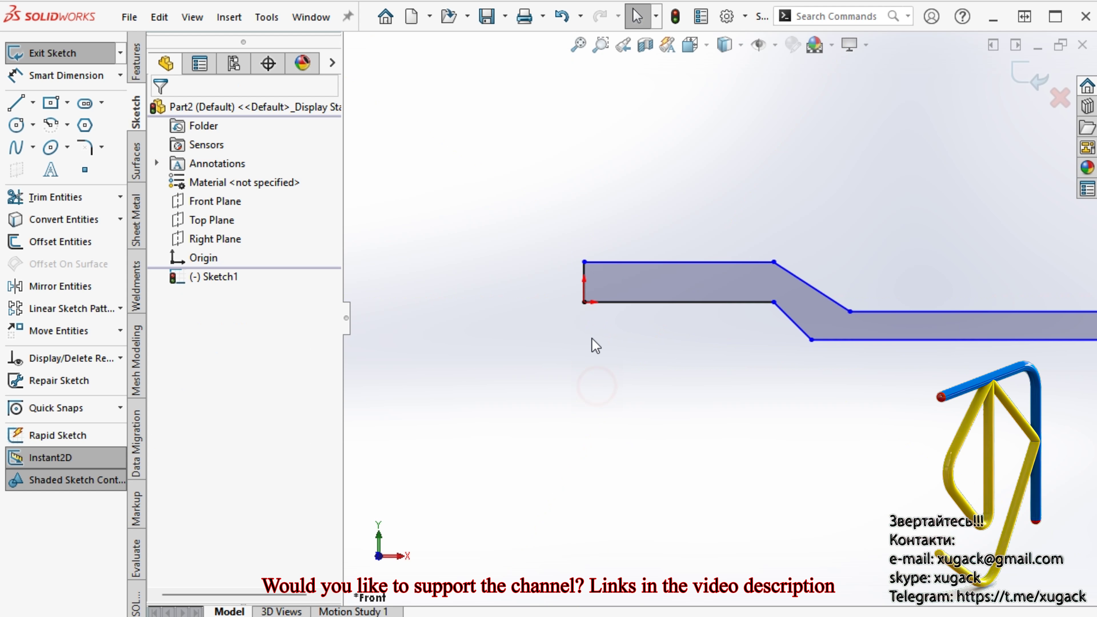
right_click_drag(727, 432, 727, 402)
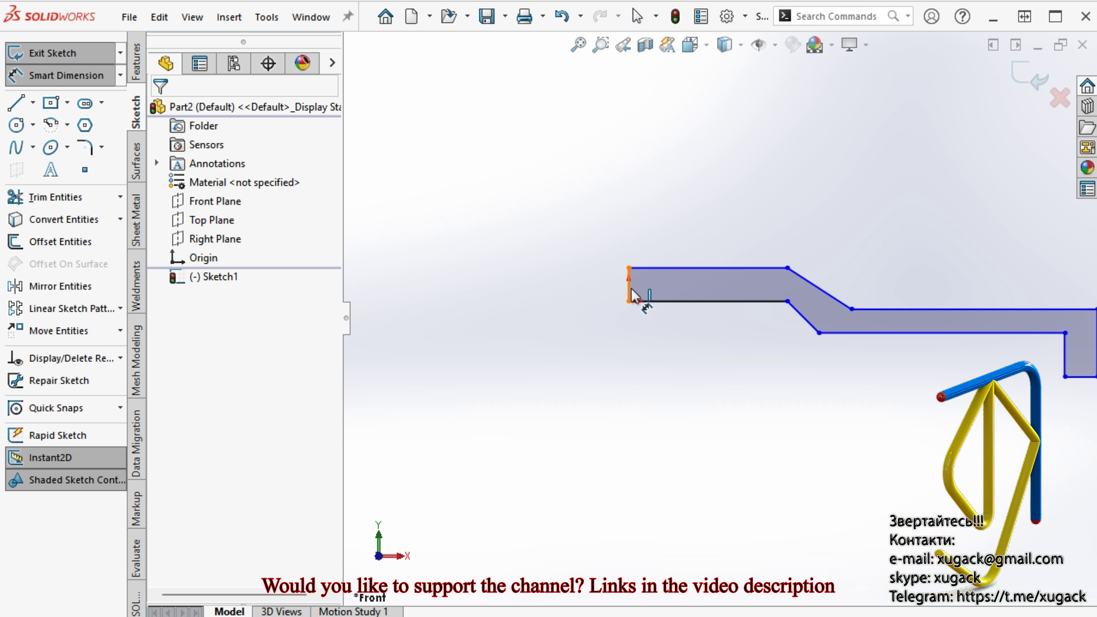
left_click(630, 294)
left_click(571, 285)
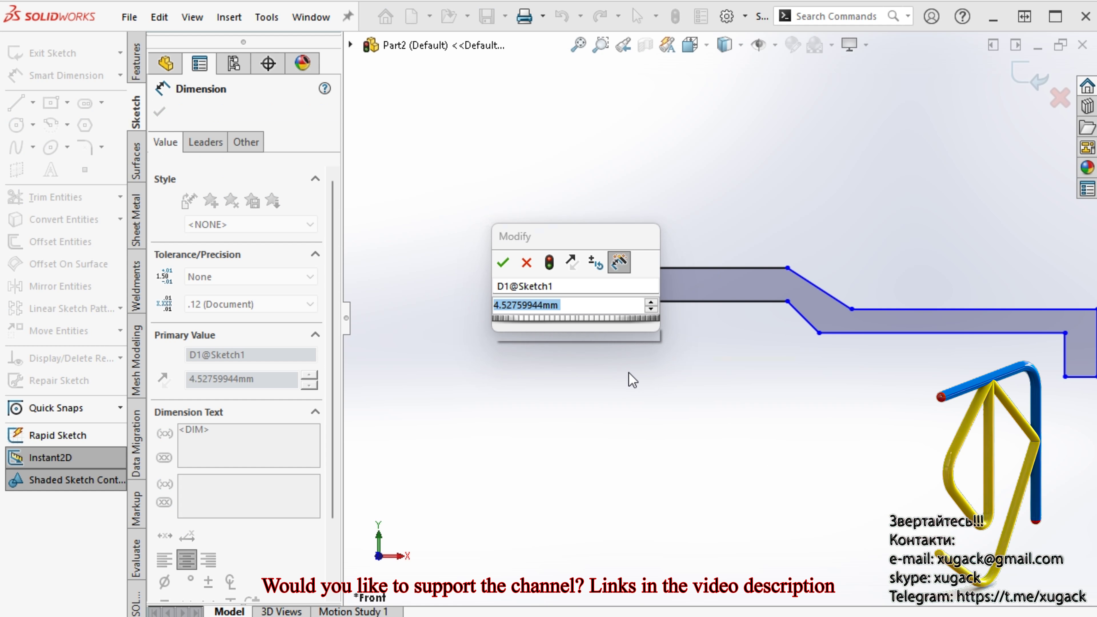
type("6")
key("Return")
left_click(631, 382)
Set the bend angle between the lower edges to 120°.
scroll(764, 322, "down", 1)
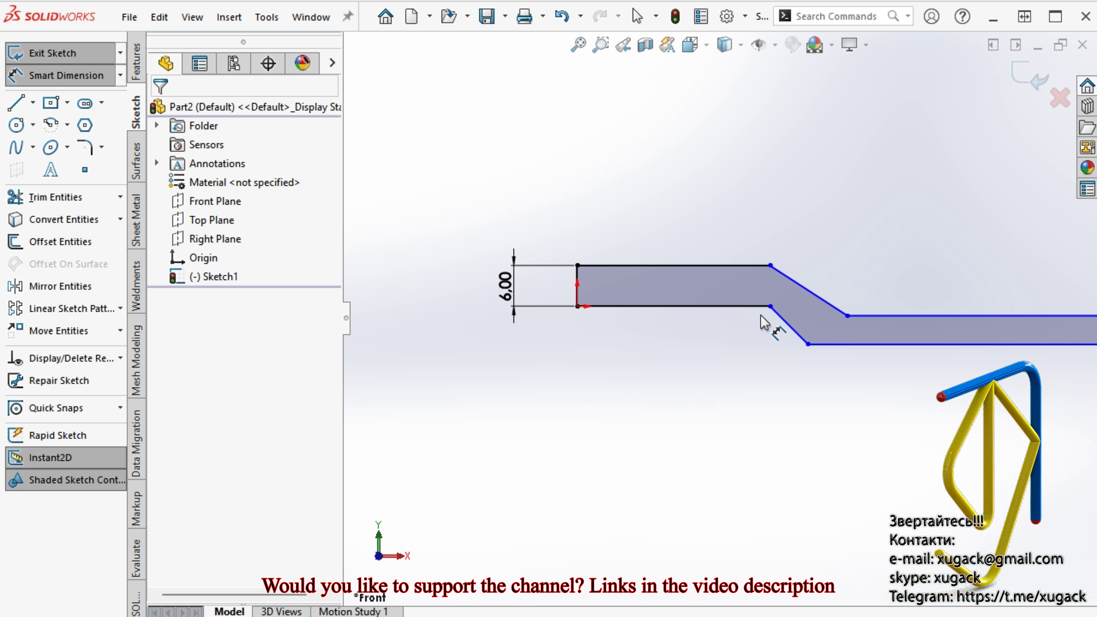
left_click(801, 345)
left_click(704, 306)
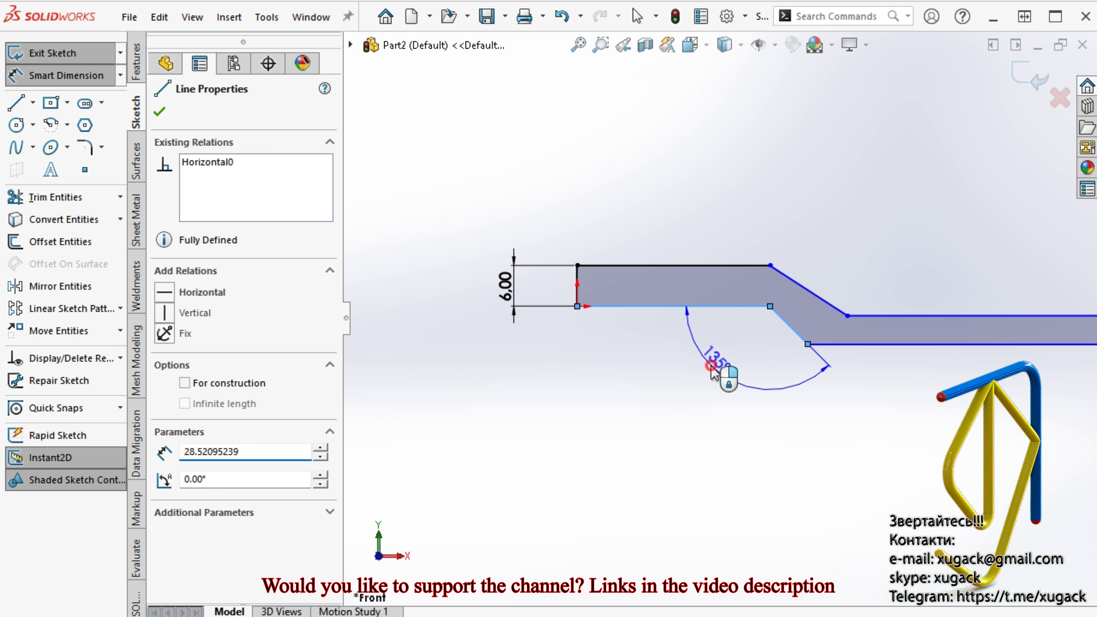
left_click(711, 365)
type("120")
key("Return")
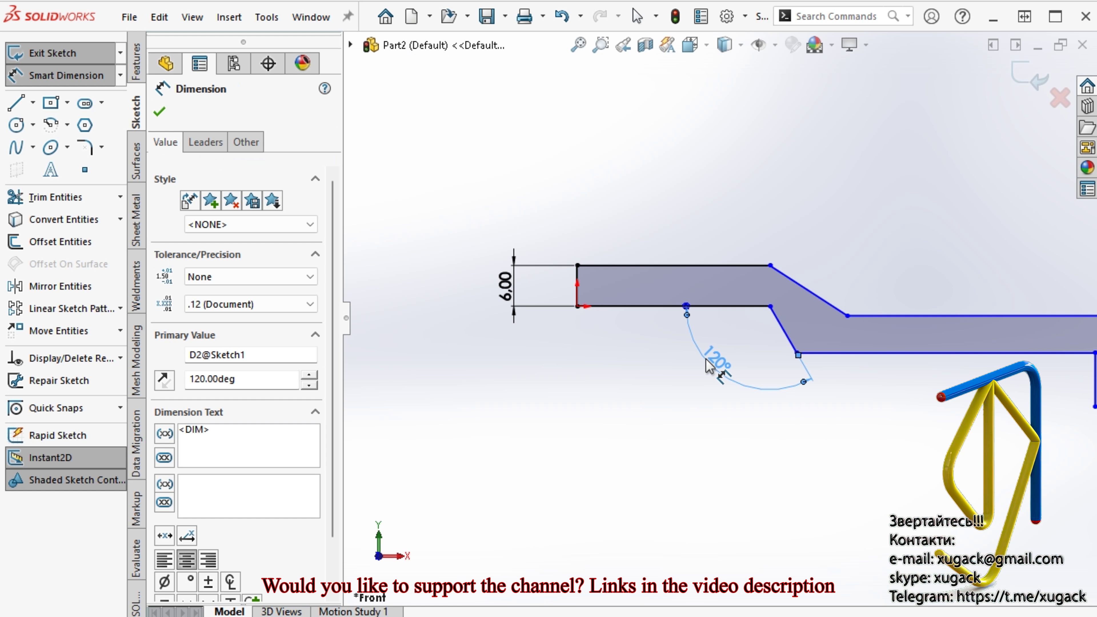
key("Escape")
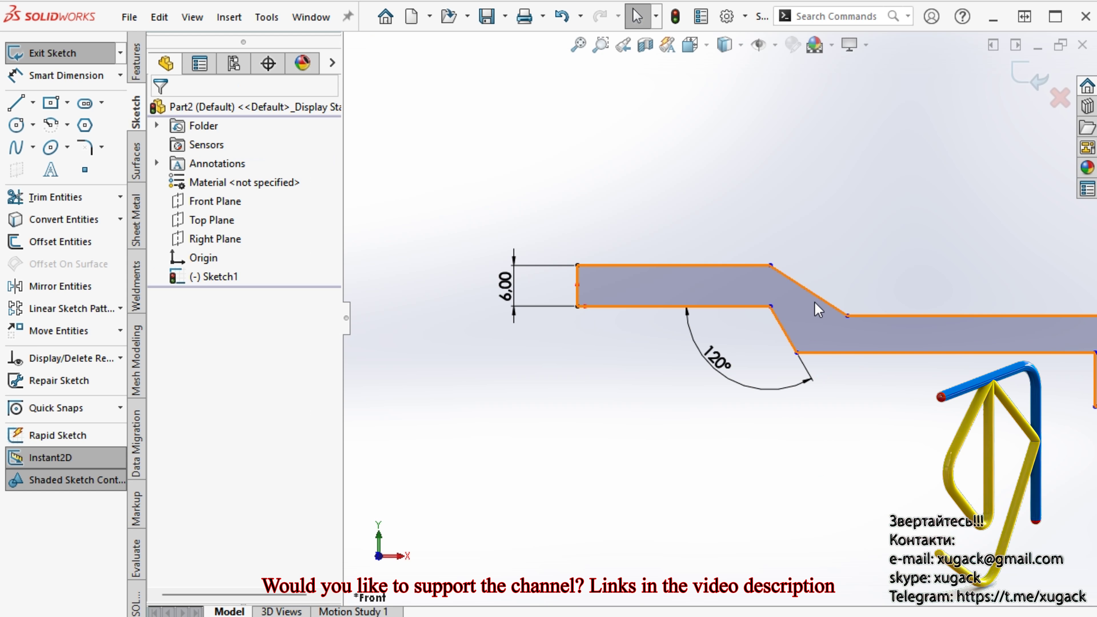
Make the two slanted edges parallel.
left_click(820, 309)
left_click(789, 339, "ctrl")
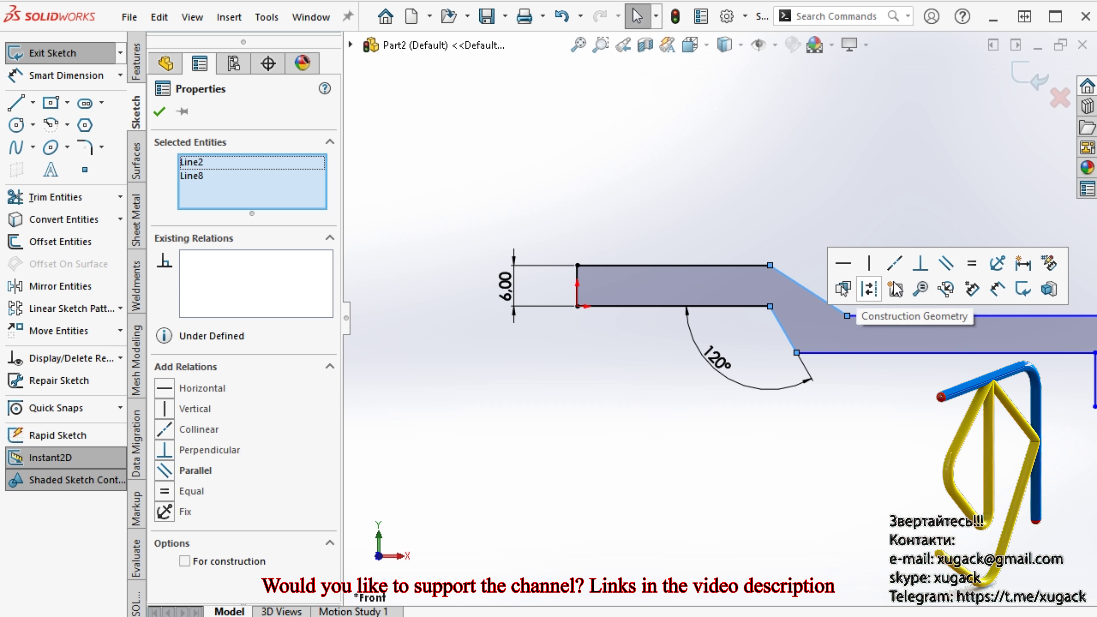
left_click(946, 263)
left_click(886, 473)
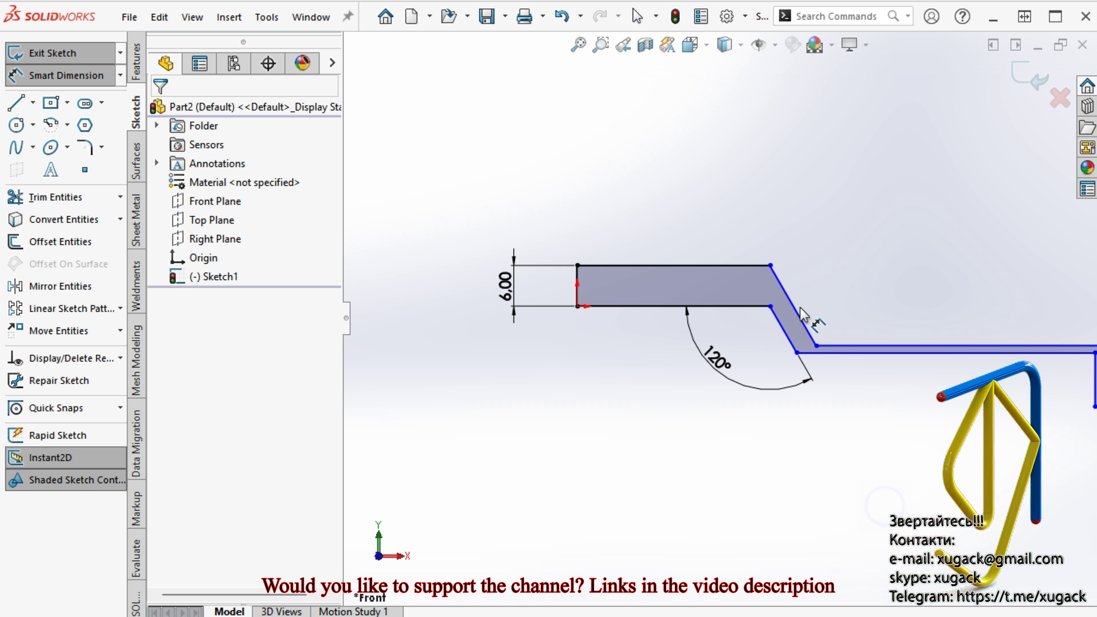
Dimension the slanted edges 6 mm apart and begin a step-height dimension.
left_click(798, 339)
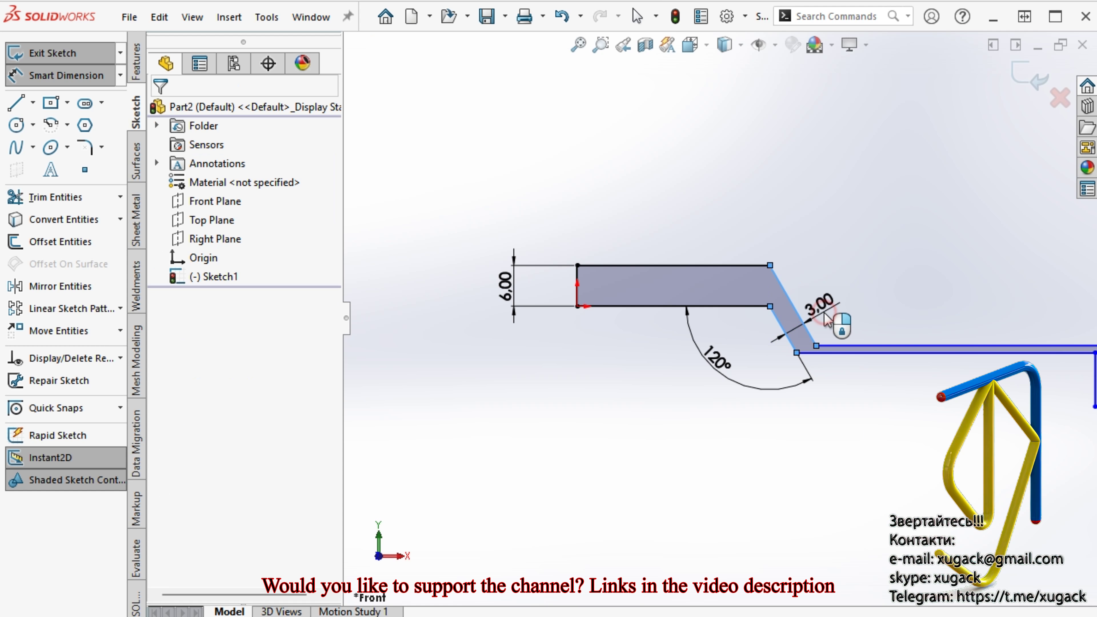
double_click(818, 312)
type("6")
key("Return")
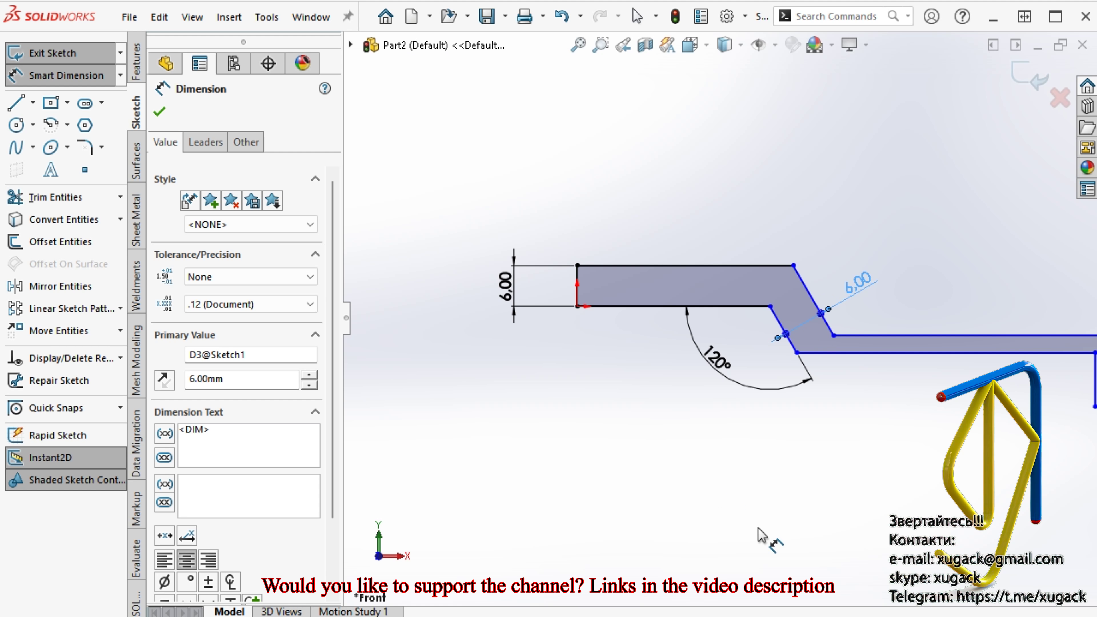
left_click(763, 536)
key("ctrl+Left")
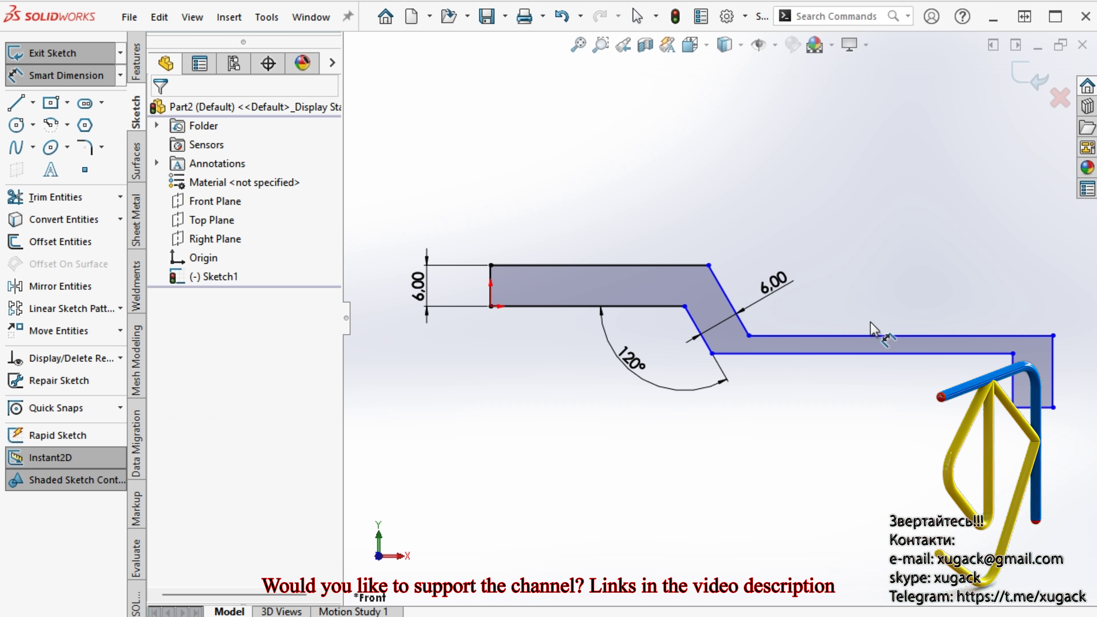
left_click(809, 336)
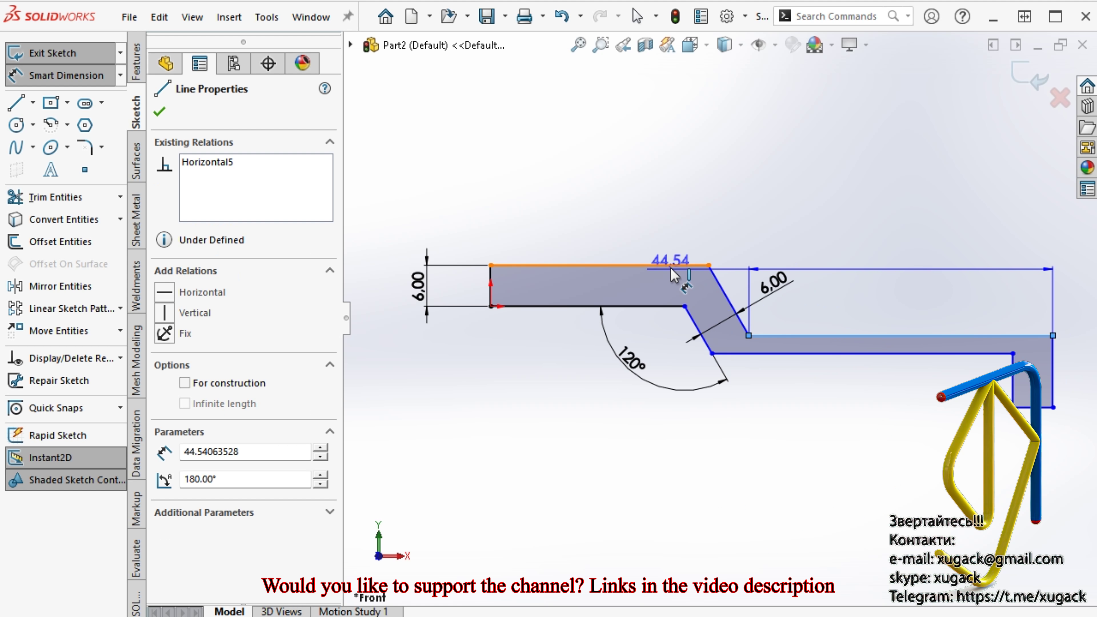
left_click(670, 267)
Set the step height to 3 mm and the right horizontal leg thickness to 6 mm.
left_click(862, 294)
type("3")
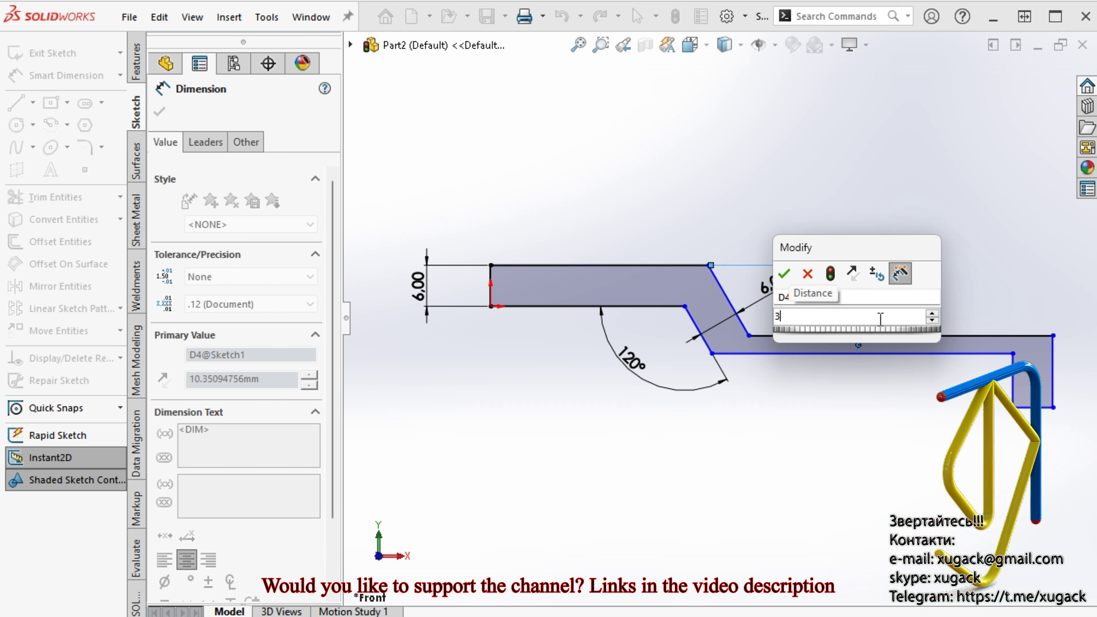
key("Return")
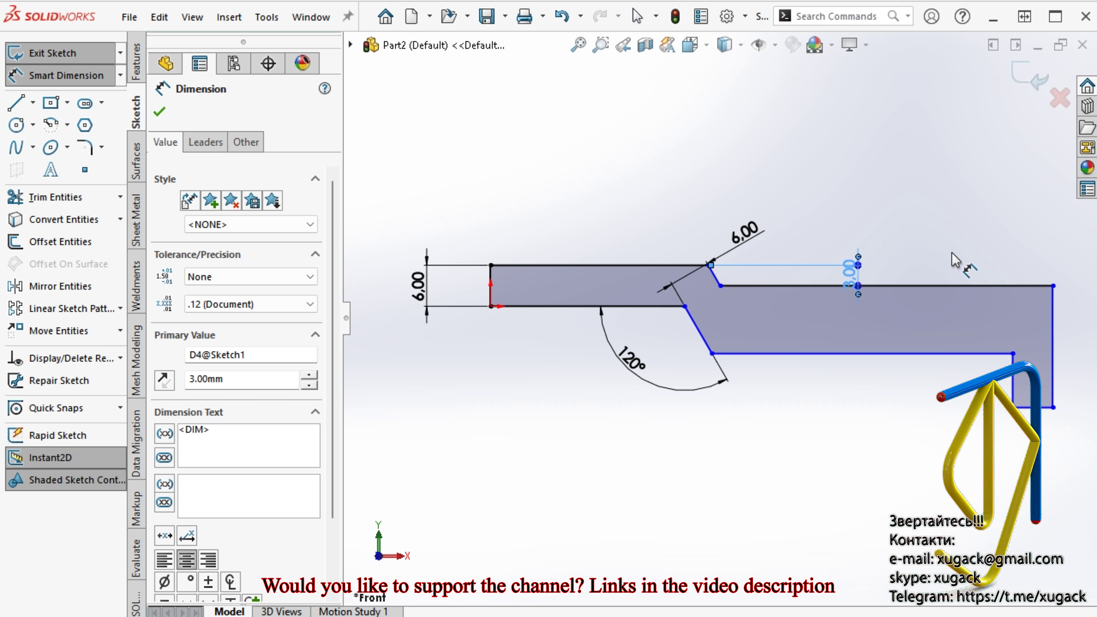
left_click(957, 285)
left_click(931, 353)
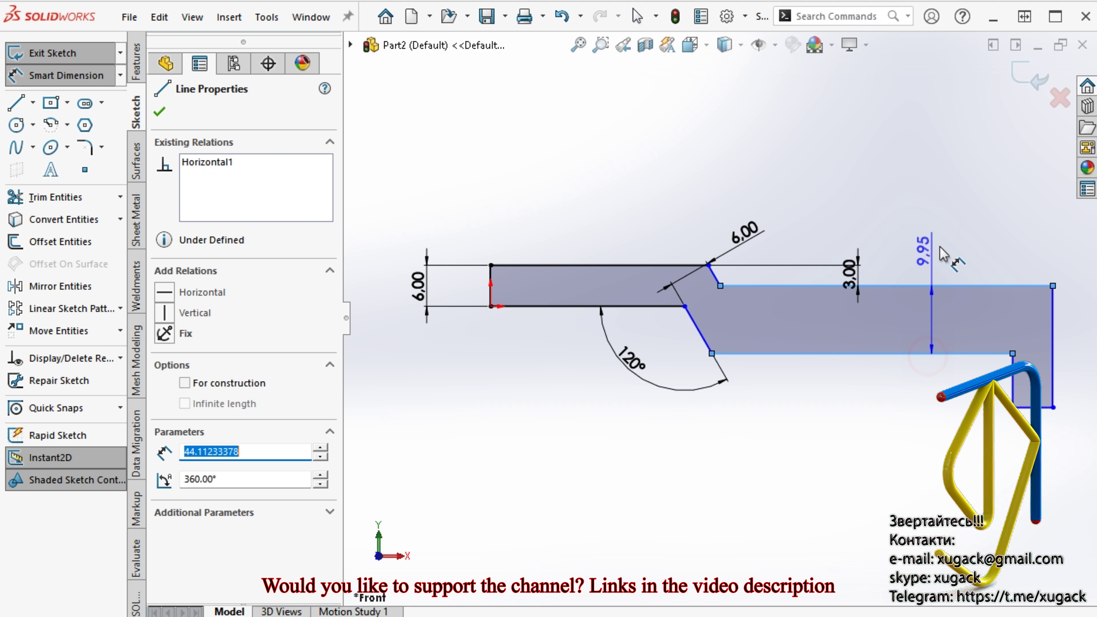
left_click(942, 255)
type("6")
key("Return")
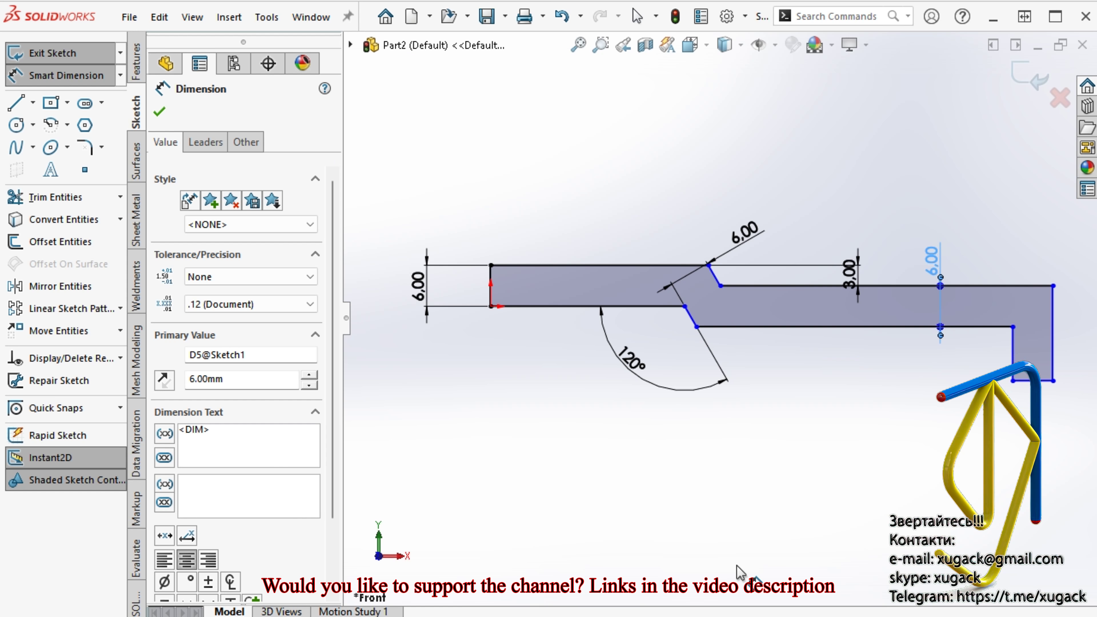
scroll(886, 435, "up", 2)
scroll(910, 392, "down", 5)
scroll(916, 385, "up", 5)
key("Escape")
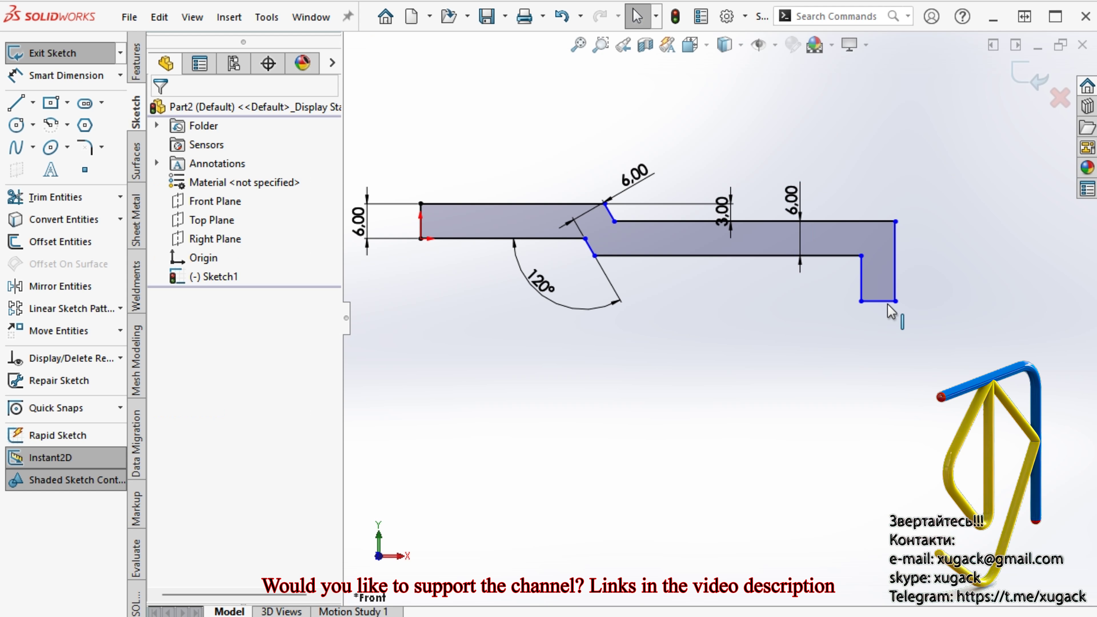
Add an Equal relation between the foot's bottom line and the left edge.
left_click(888, 303)
left_click(421, 218, "ctrl")
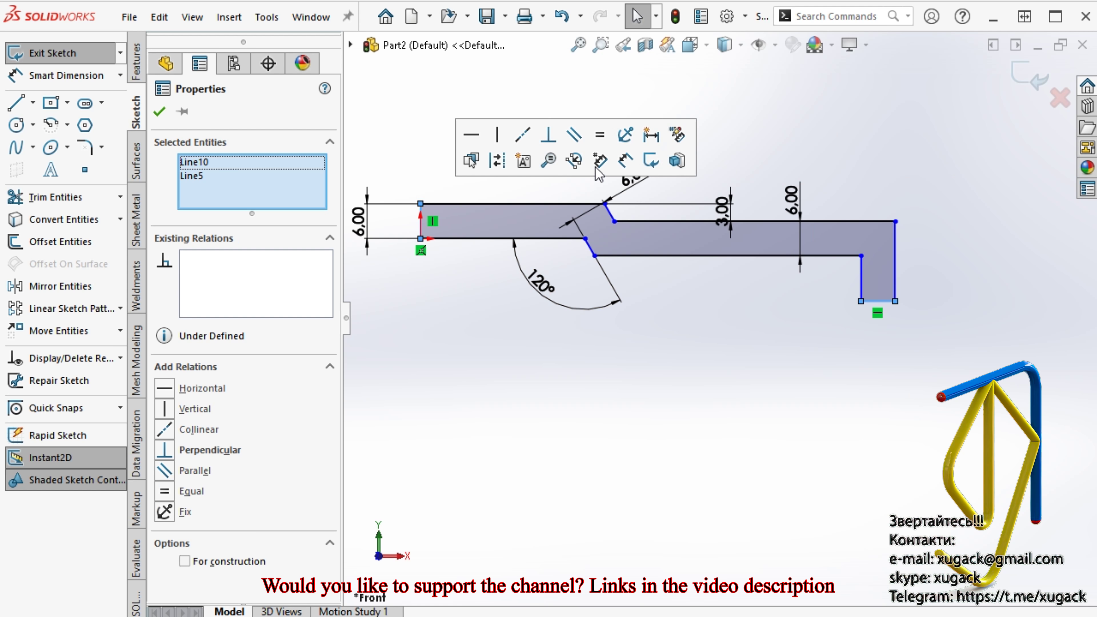
left_click(600, 135)
left_click(823, 387)
right_click_drag(840, 494, 836, 305)
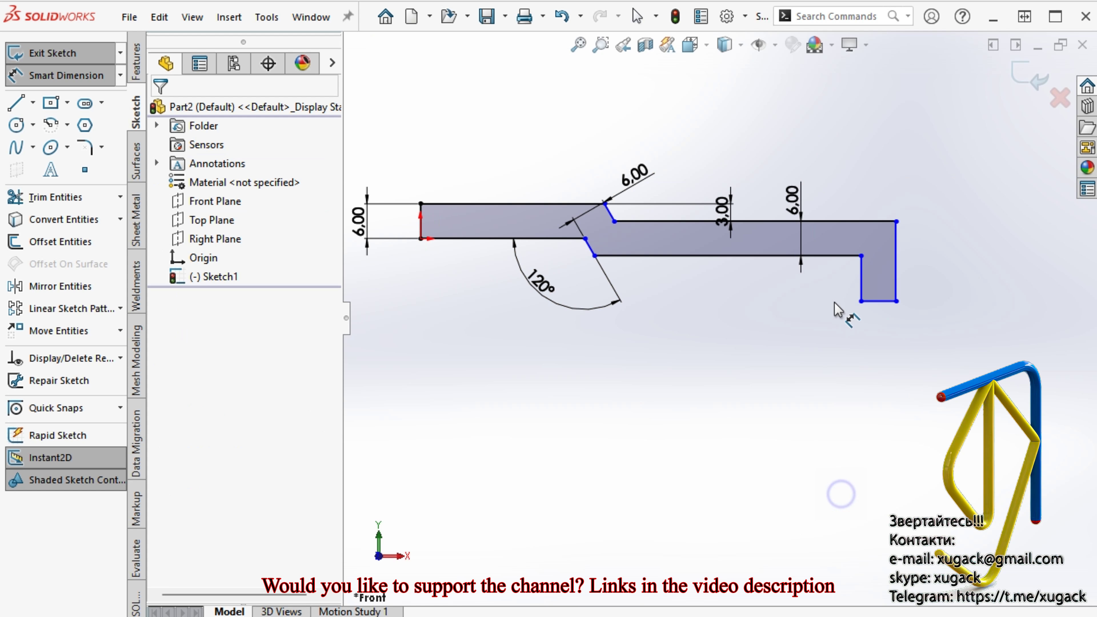
Dimension the profile's overall length to 100 mm.
left_click(878, 302)
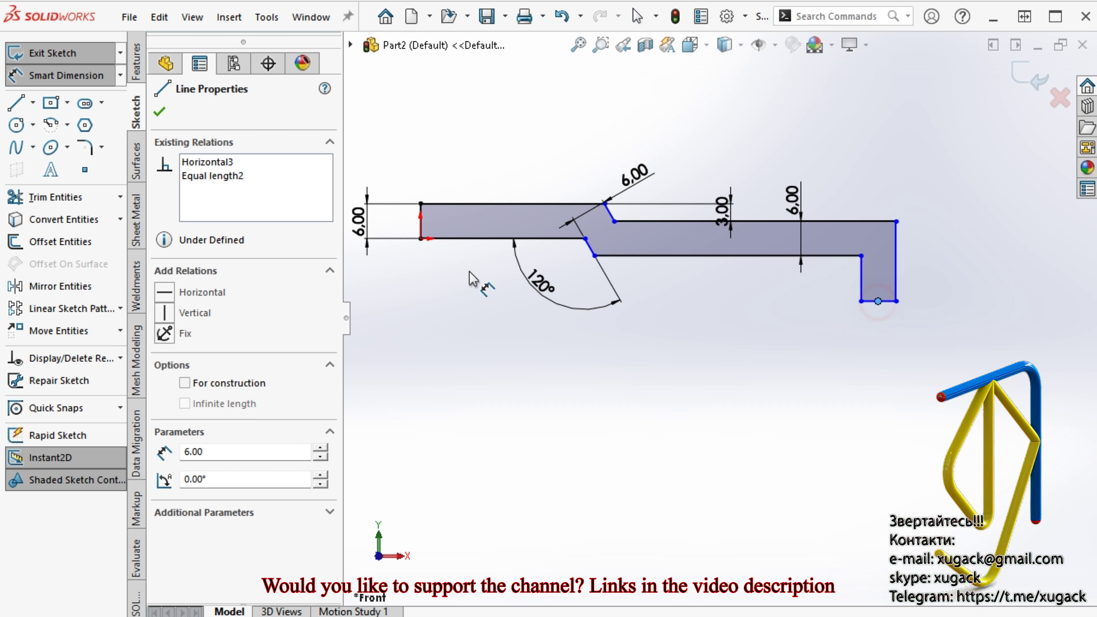
left_click(419, 239)
left_click(602, 419)
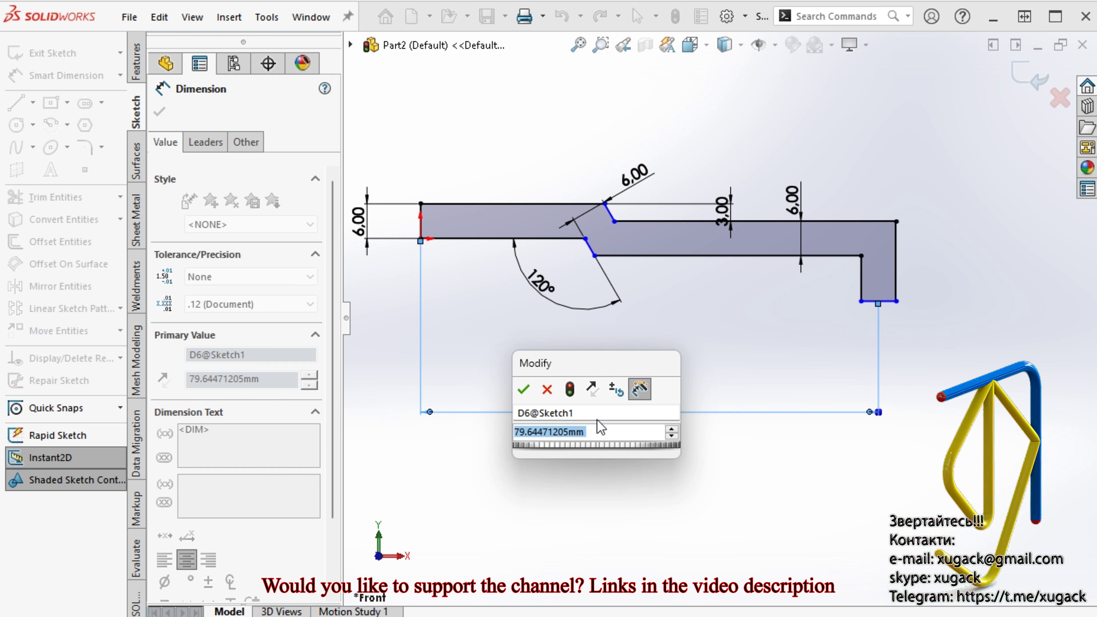
type("100")
key("Return")
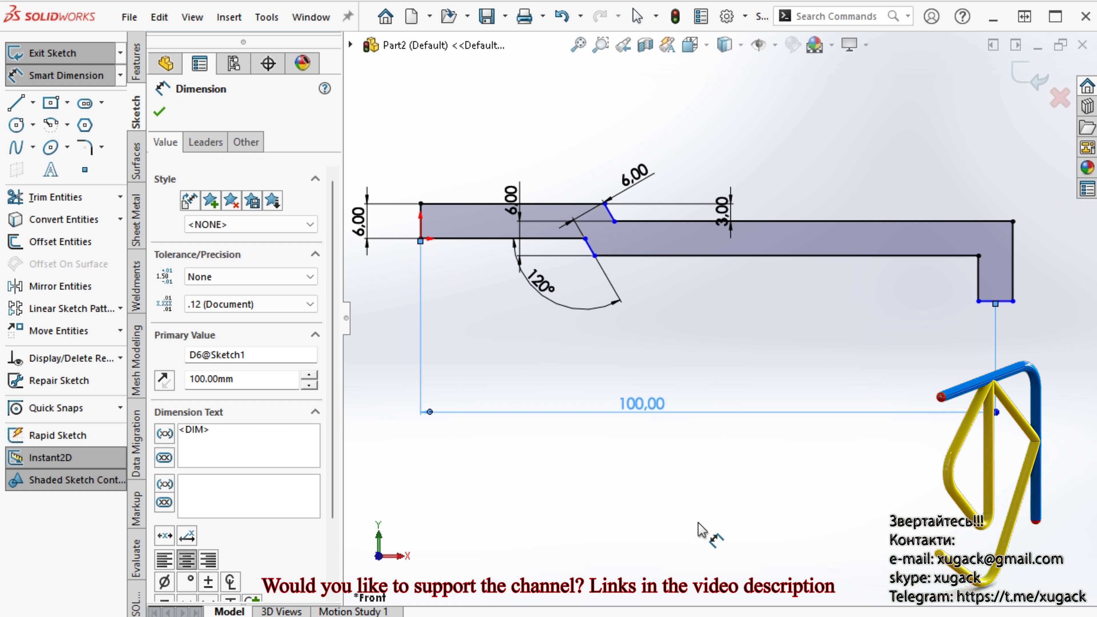
left_click(704, 528)
scroll(706, 527, "up", 2)
scroll(950, 325, "down", 2)
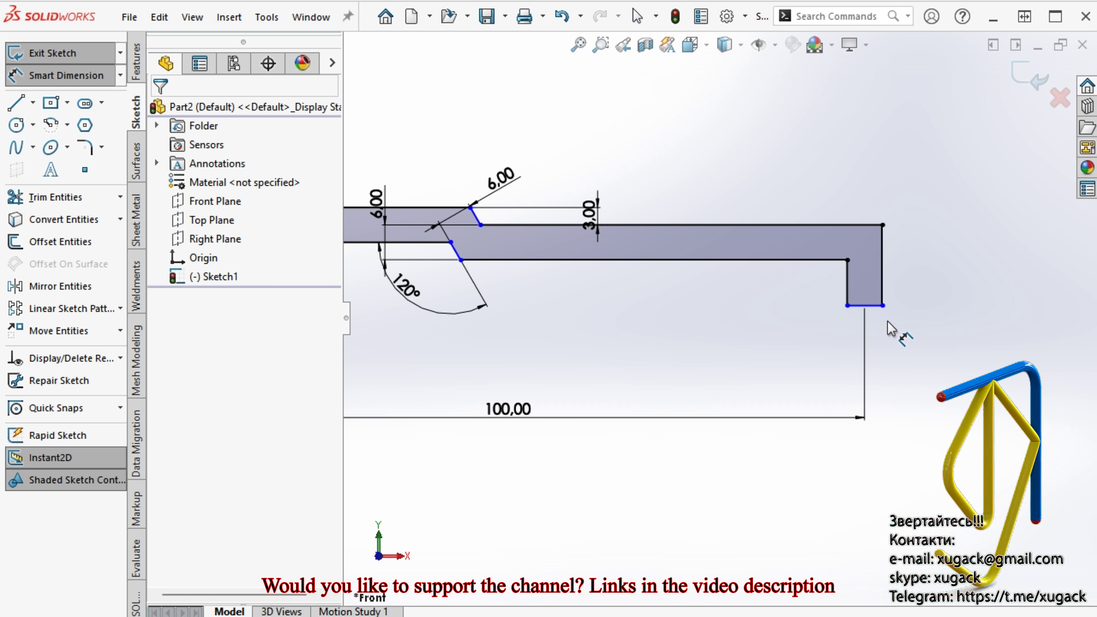
Set the foot step height to 5 mm.
left_click(864, 305)
left_click(815, 260)
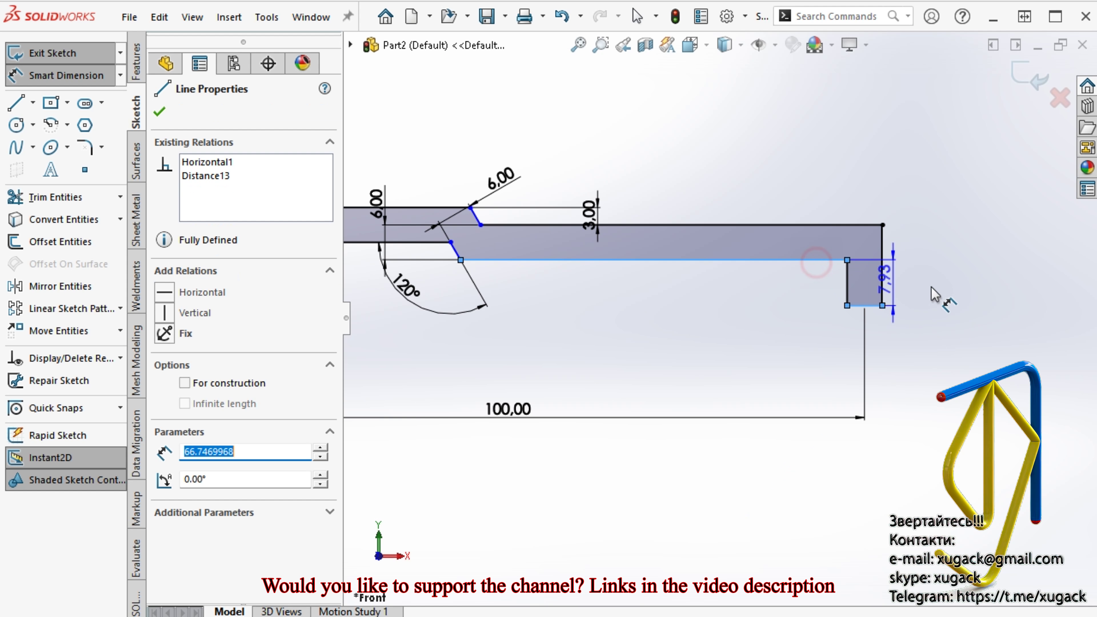
left_click(978, 355)
type("5")
key("Return")
left_click(948, 415)
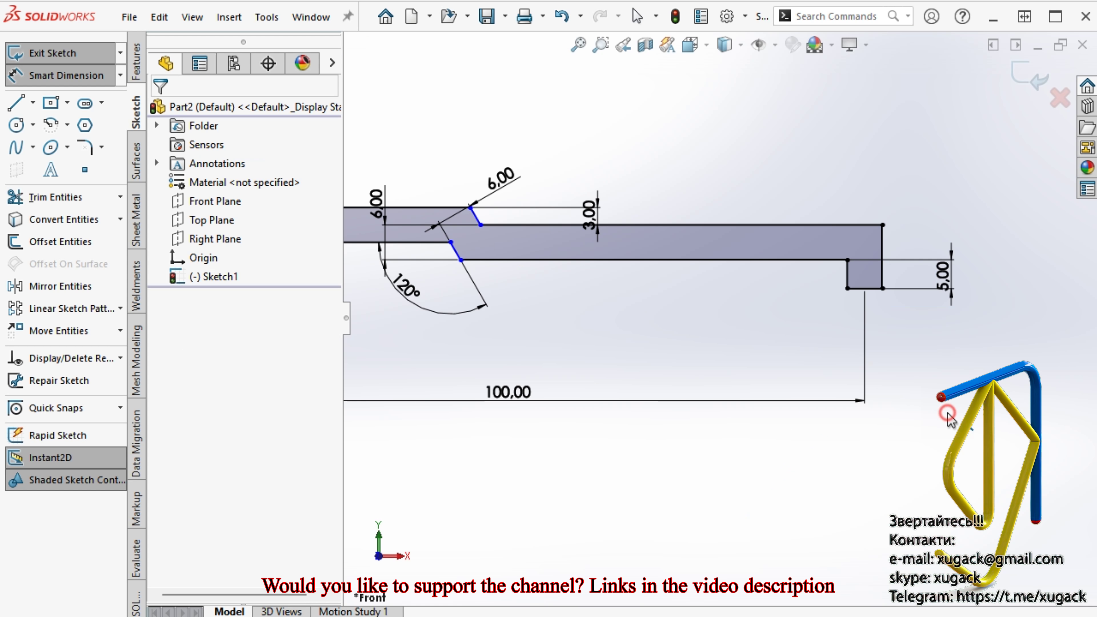
scroll(948, 417, "up", 5)
scroll(657, 307, "down", 6)
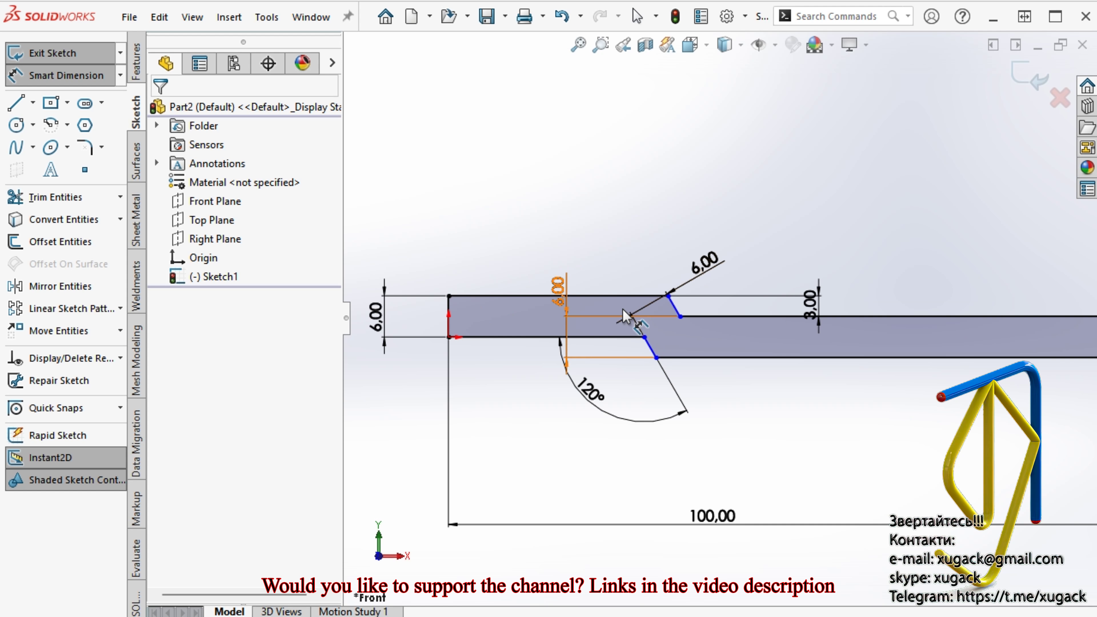
Set the top-left segment length to 33 mm by entering 25+8.
left_click(627, 298)
left_click(606, 234)
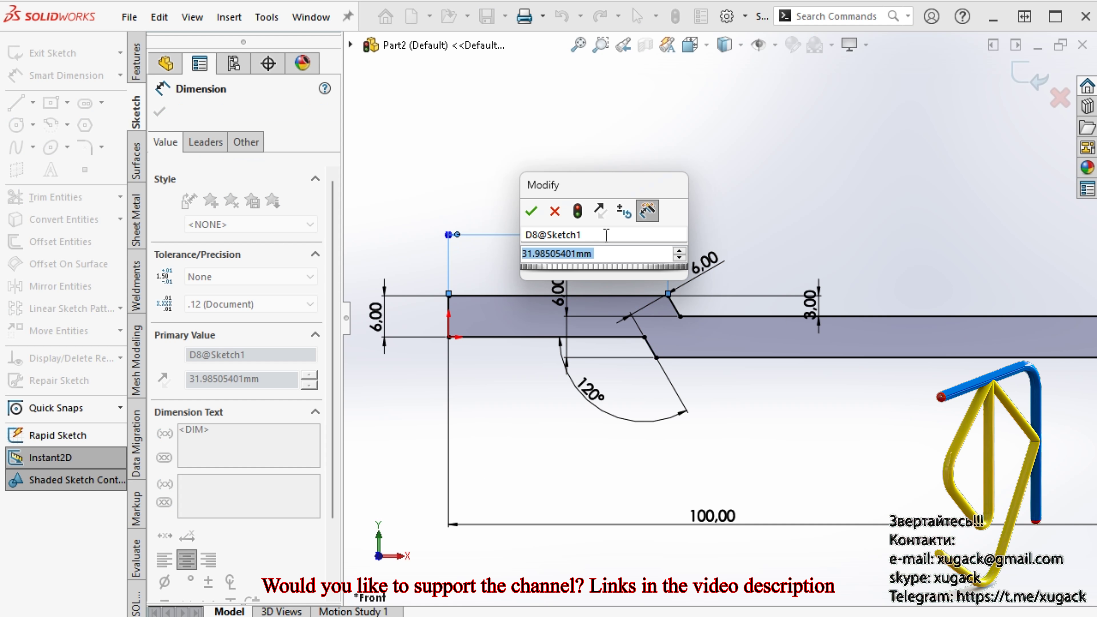
type("25+")
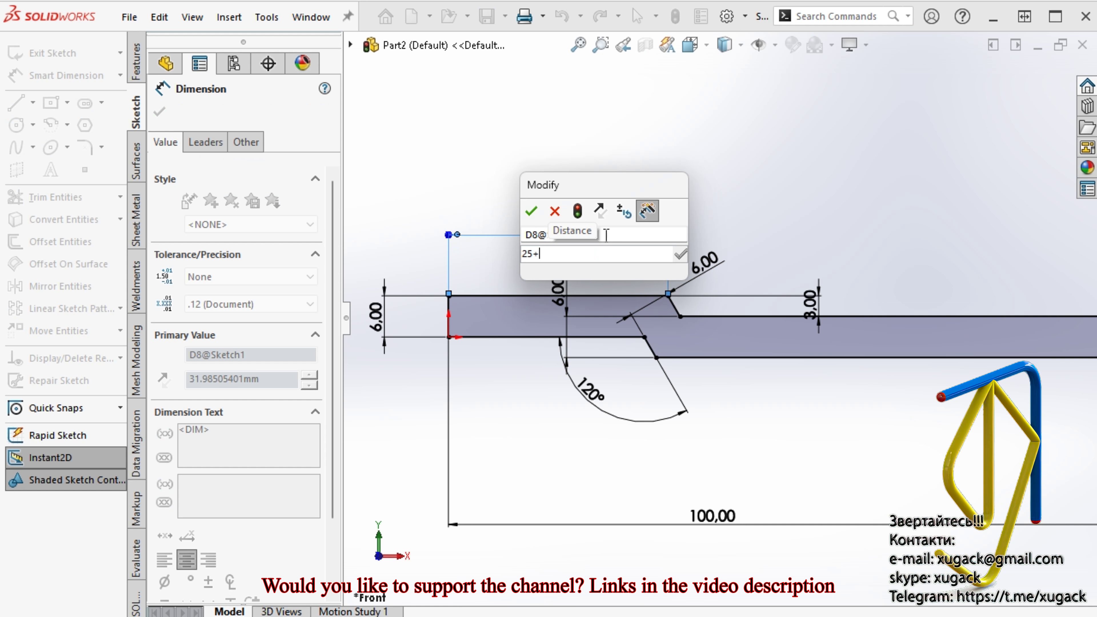
type("8")
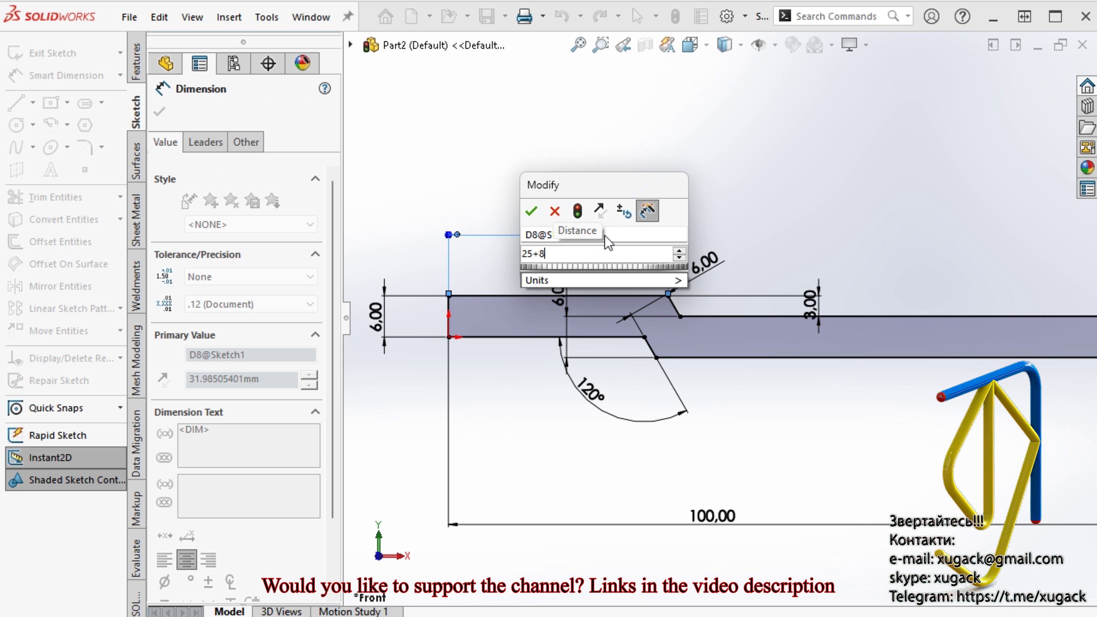
key("Return")
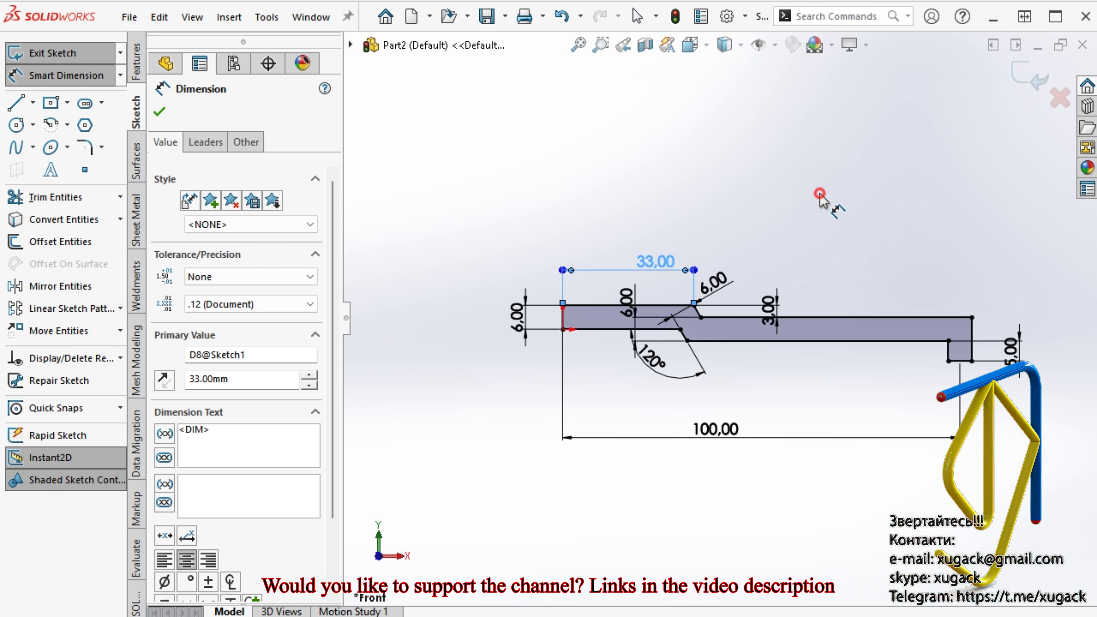
key("Escape")
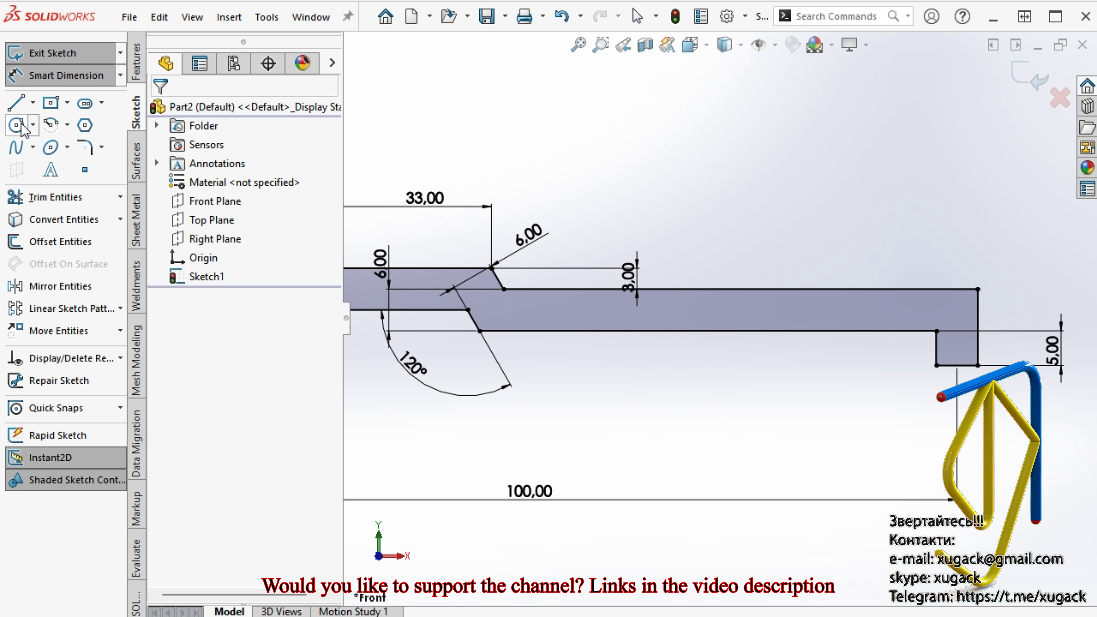
left_click(51, 125)
scroll(929, 389, "down", 3)
Draw a centrepoint arc spanning the foot's bottom corners, centred on its midpoint.
scroll(965, 387, "down", 1)
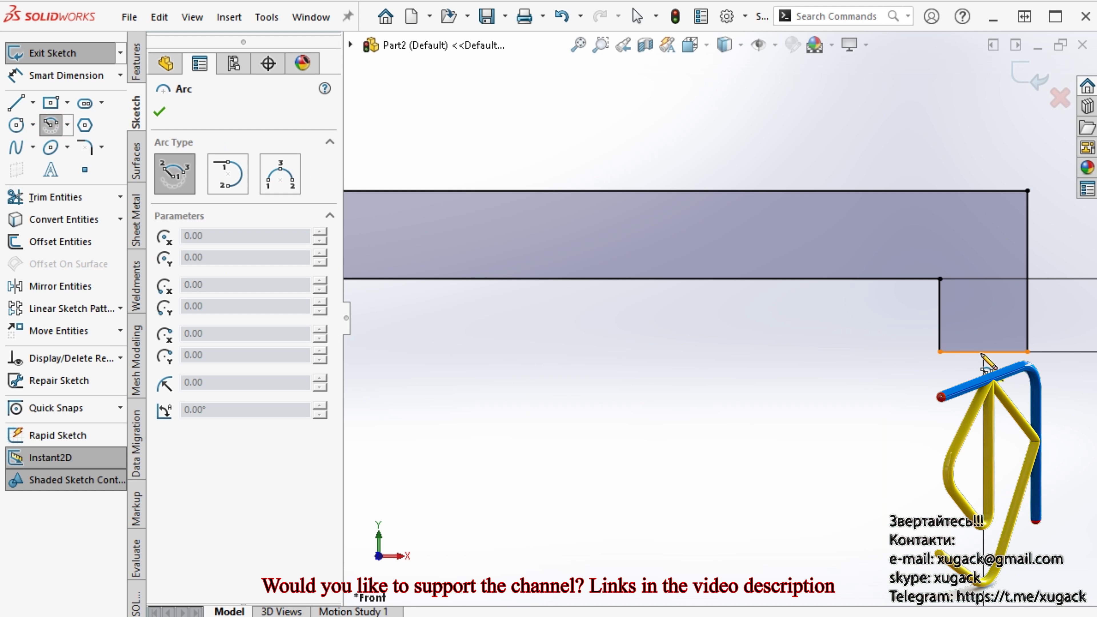
left_click(983, 353)
left_click(940, 351)
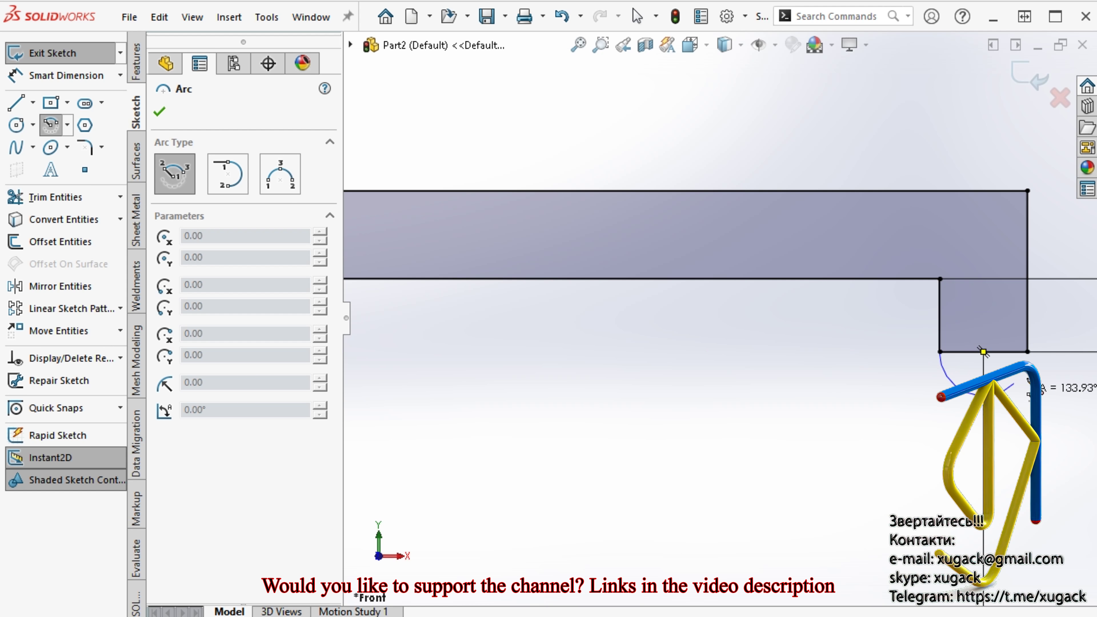
left_click(1028, 352)
left_click(159, 112)
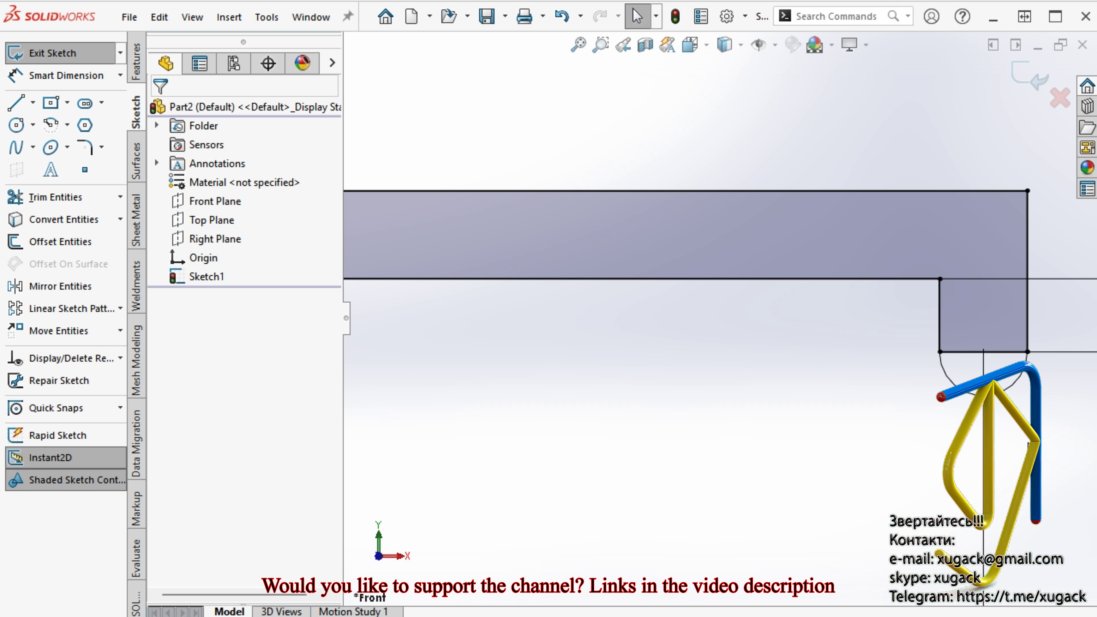
Delete the foot's straight bottom line and exit the sketch.
left_click(1013, 352)
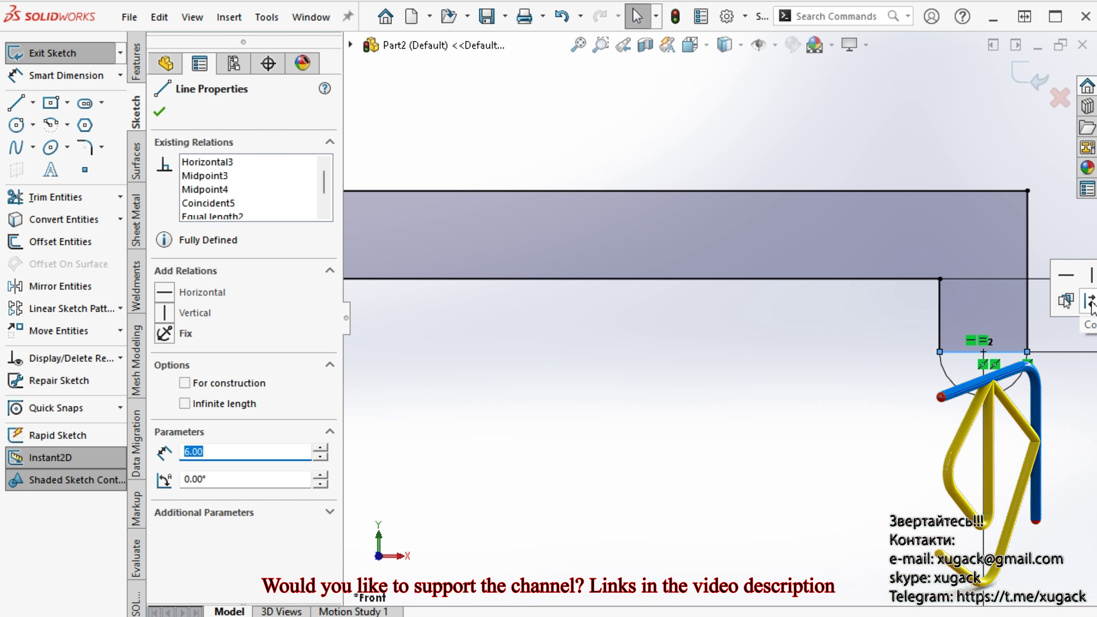
key("Delete")
key("f")
middle_click_drag(766, 477, 743, 474)
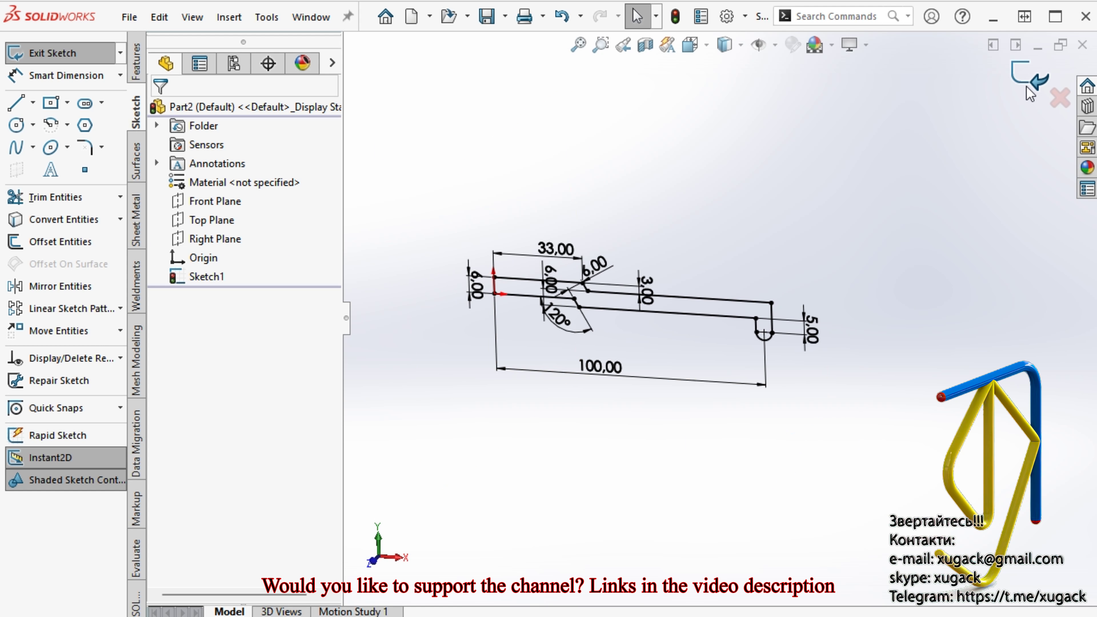
left_click(1030, 93)
Start a revolve with the profile's left vertical edge as the axis.
left_click(68, 78)
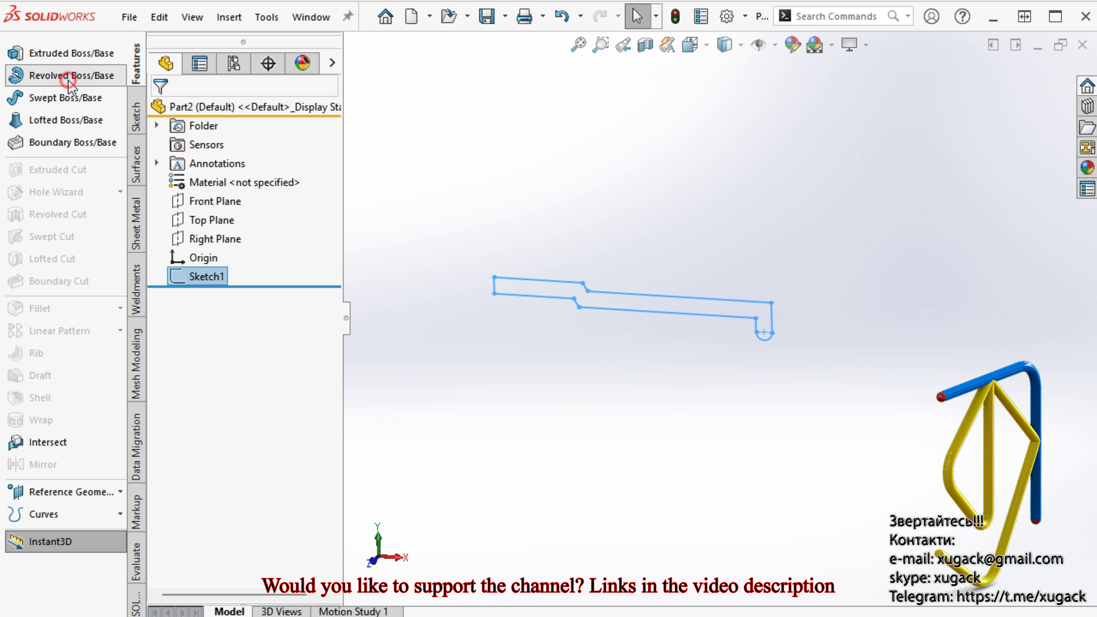
right_click(258, 165)
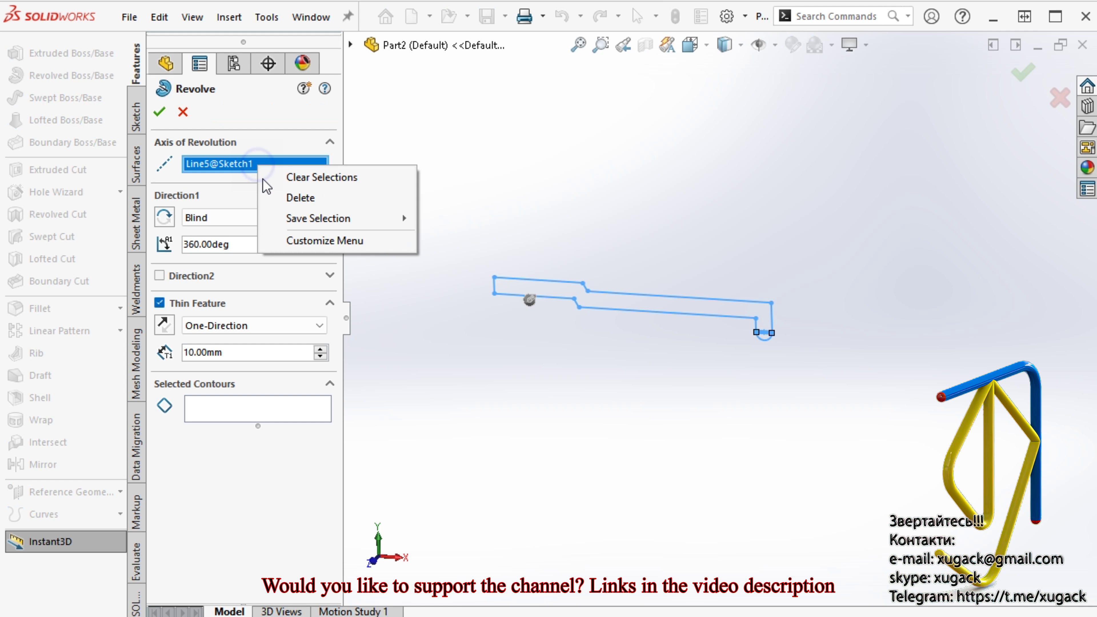
left_click(277, 197)
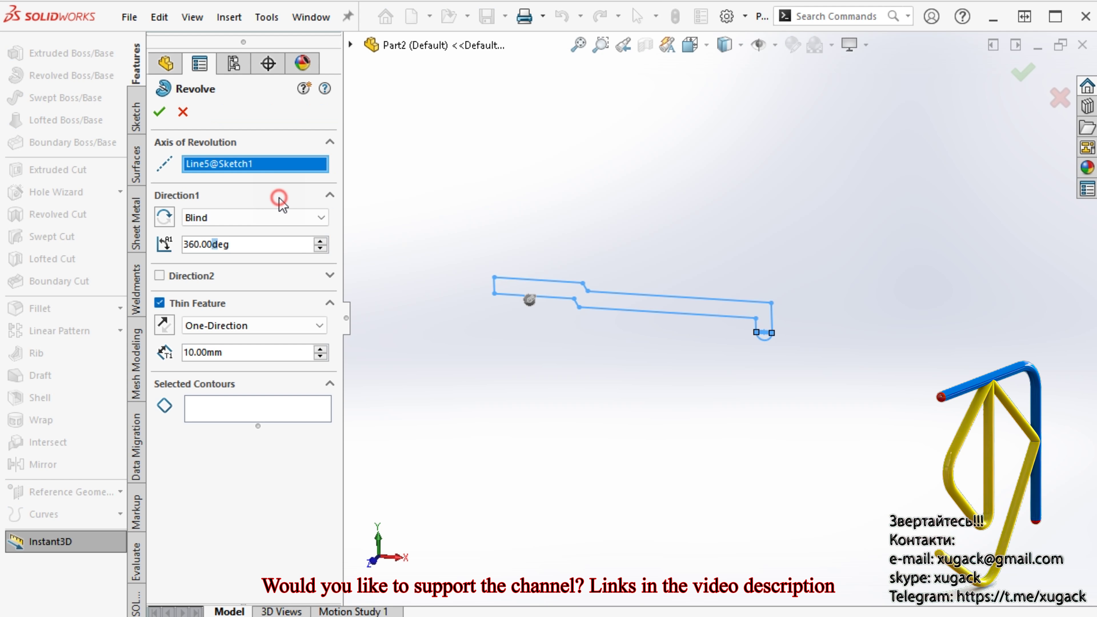
left_click(494, 286)
left_click(308, 416)
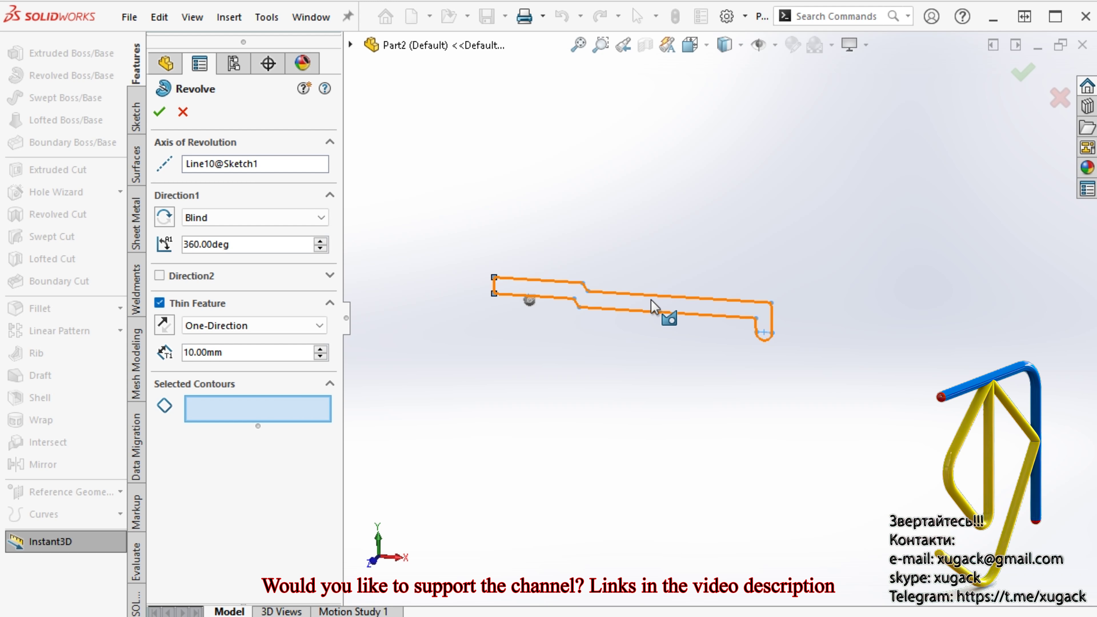
Make the revolve solid and clear the incorrectly chosen profiles.
left_click(652, 308)
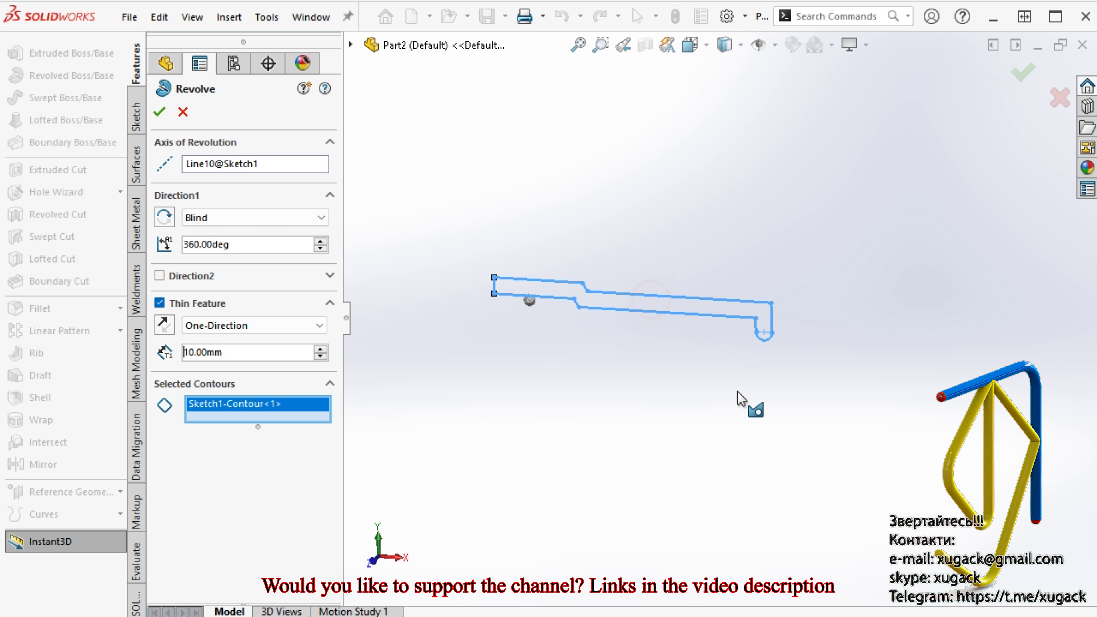
left_click(765, 321)
left_click(162, 305)
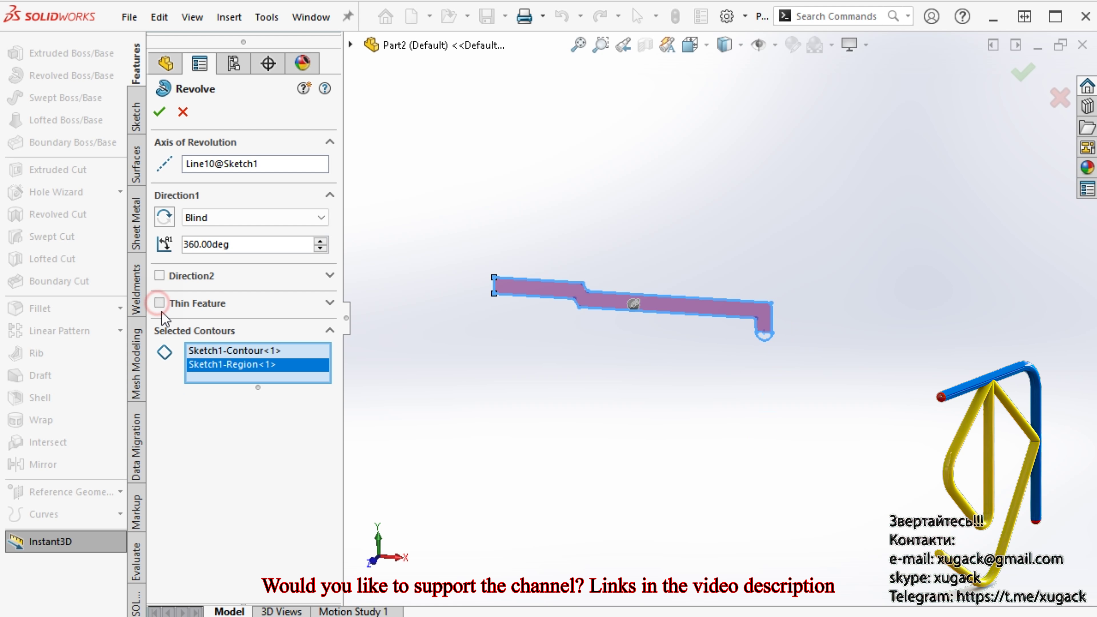
left_click(247, 352)
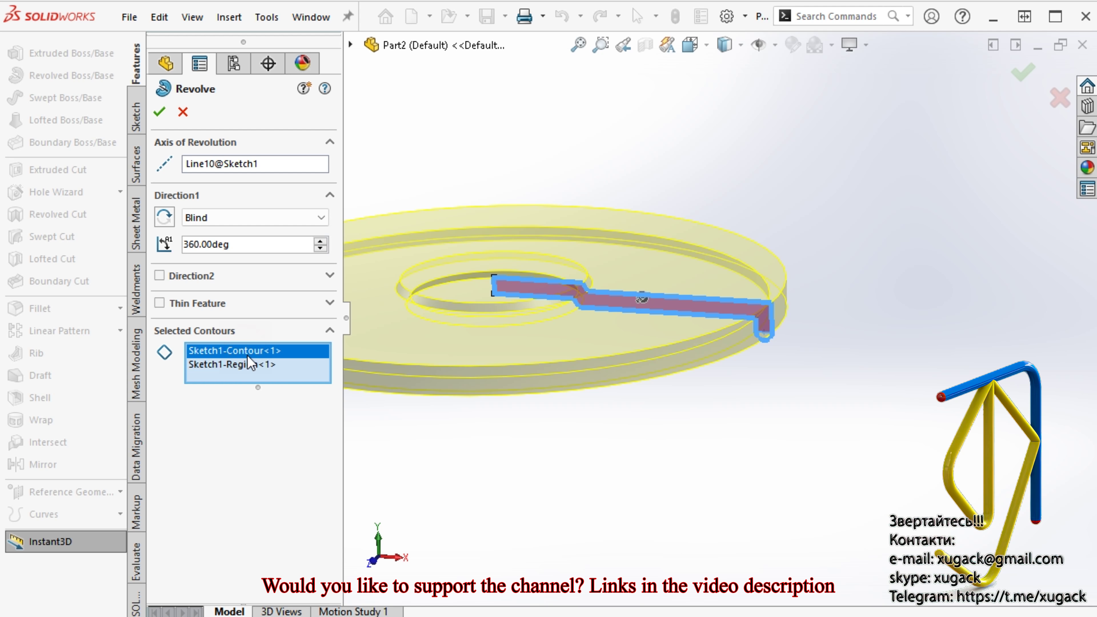
right_click(253, 366)
left_click(287, 393)
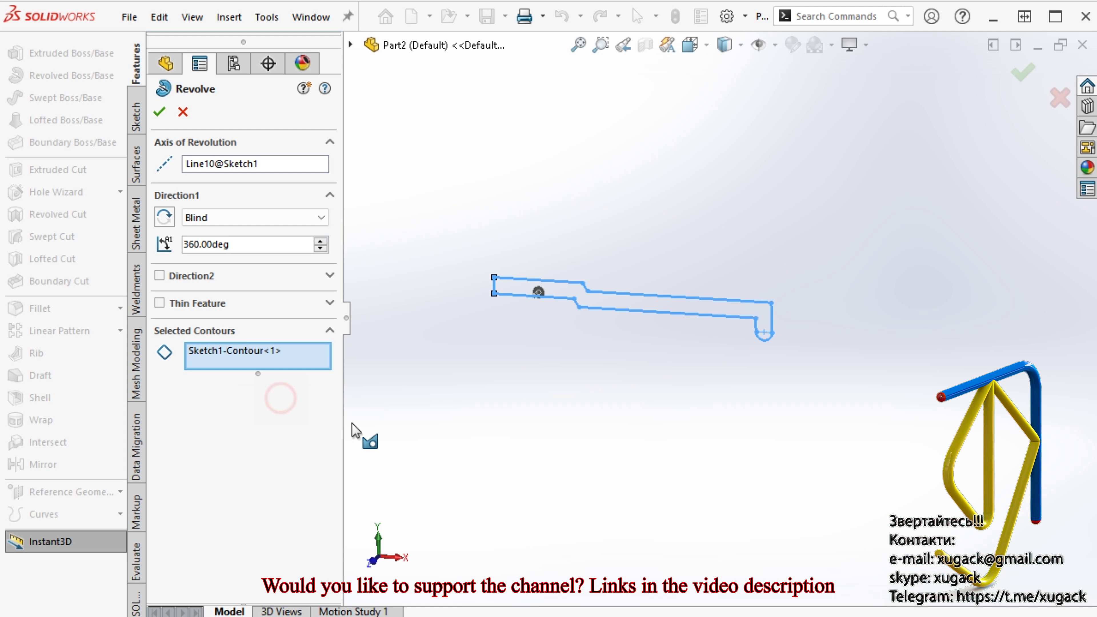
left_click(269, 357)
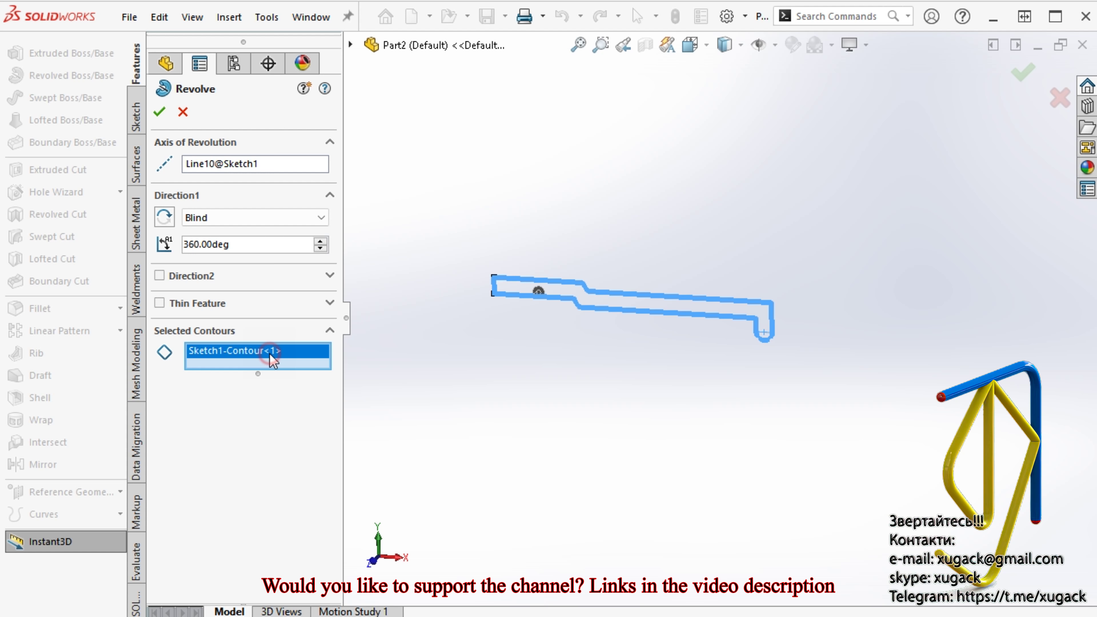
right_click(269, 357)
left_click(303, 385)
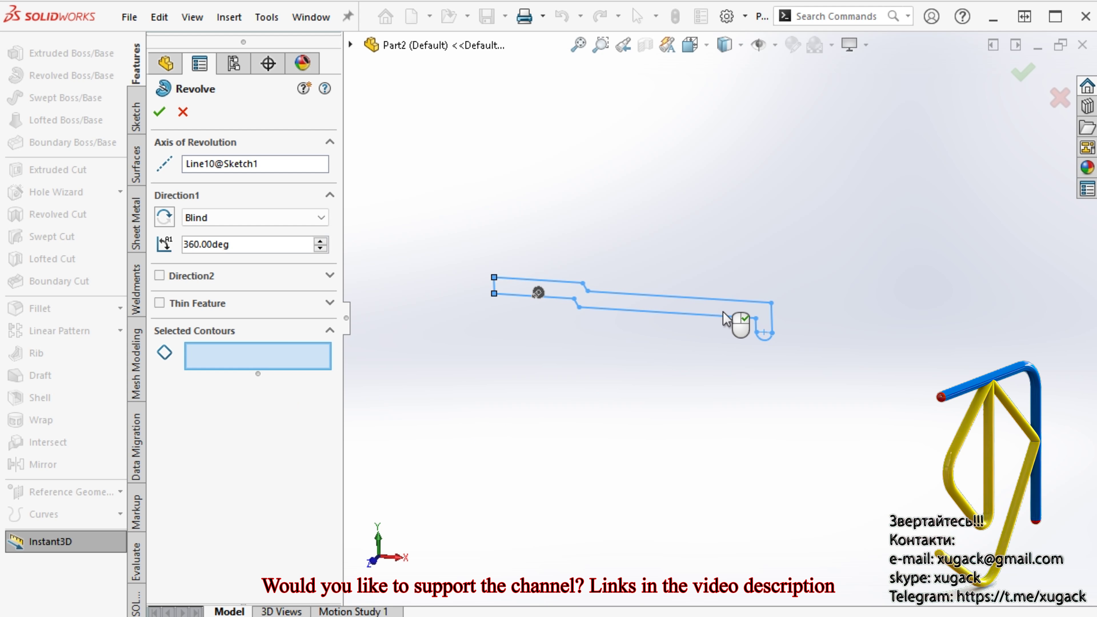
Select the outer contour plus Region<1> and Region<2> as revolve profiles.
left_click(725, 328)
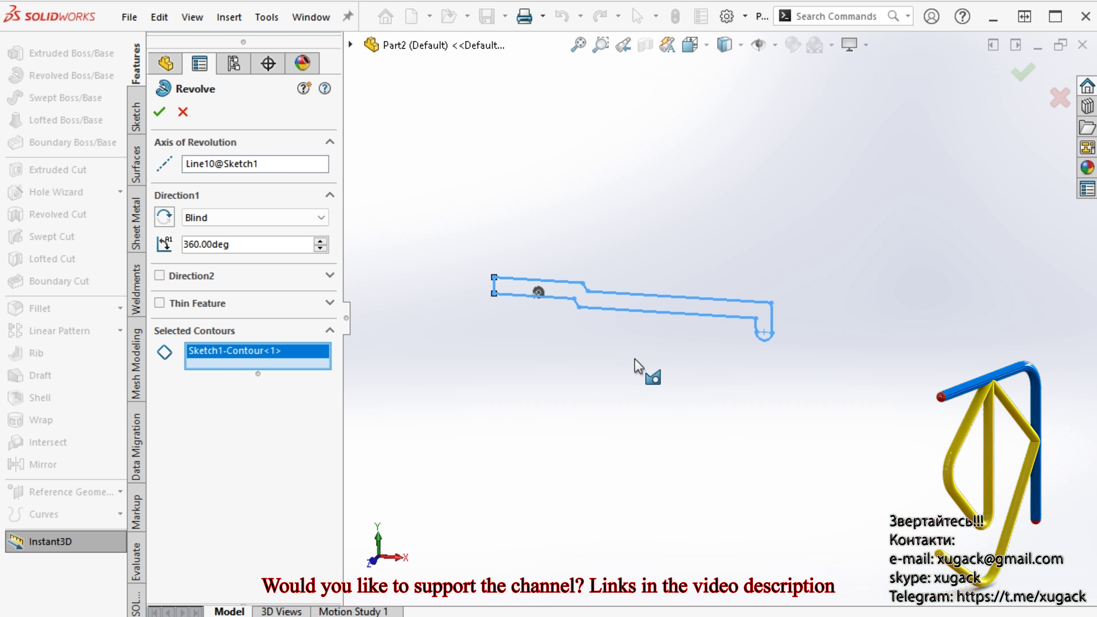
left_click(690, 314)
scroll(764, 357, "down", 5)
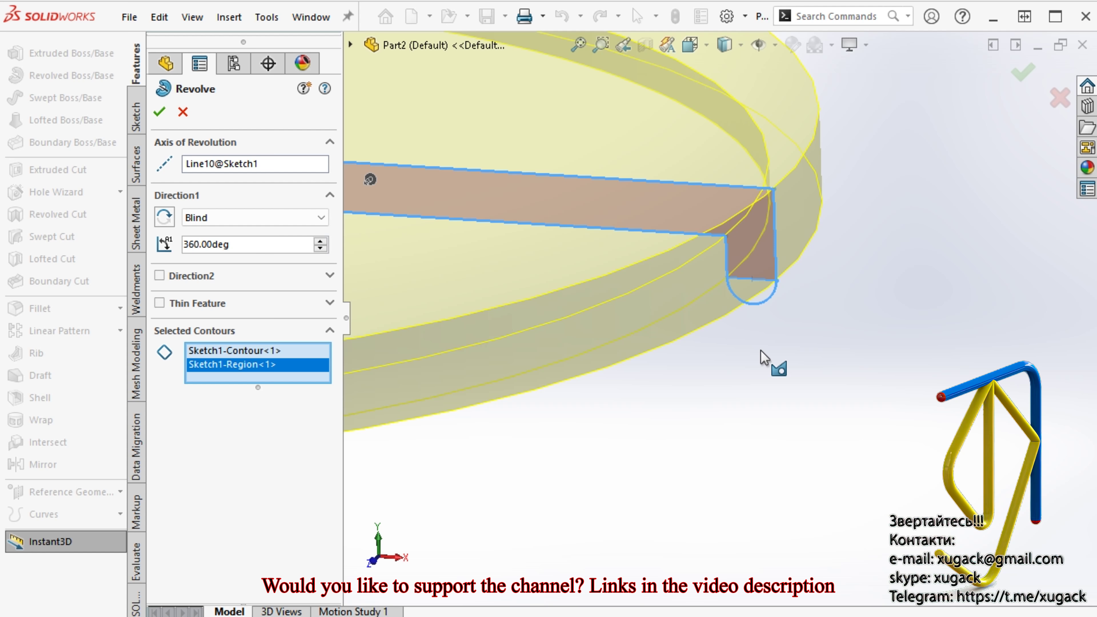
left_click(767, 299)
scroll(783, 461, "up", 5)
scroll(625, 427, "up", 2)
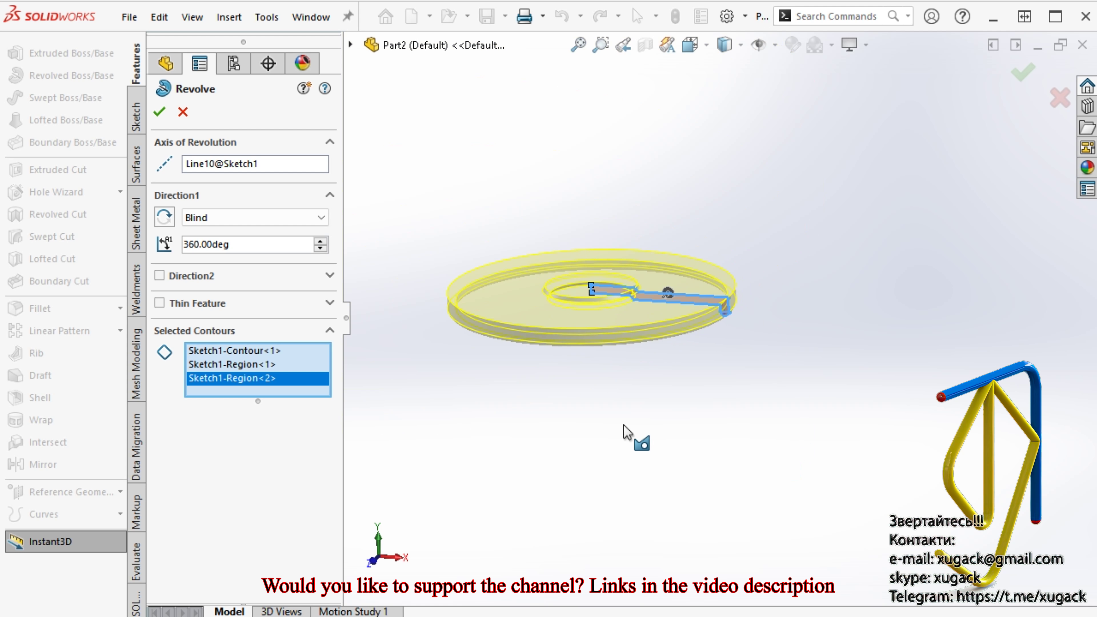
Remove Sketch1-Contour<1> and accept the Blind 360° revolve.
left_click(268, 351)
right_click(268, 354)
left_click(298, 380)
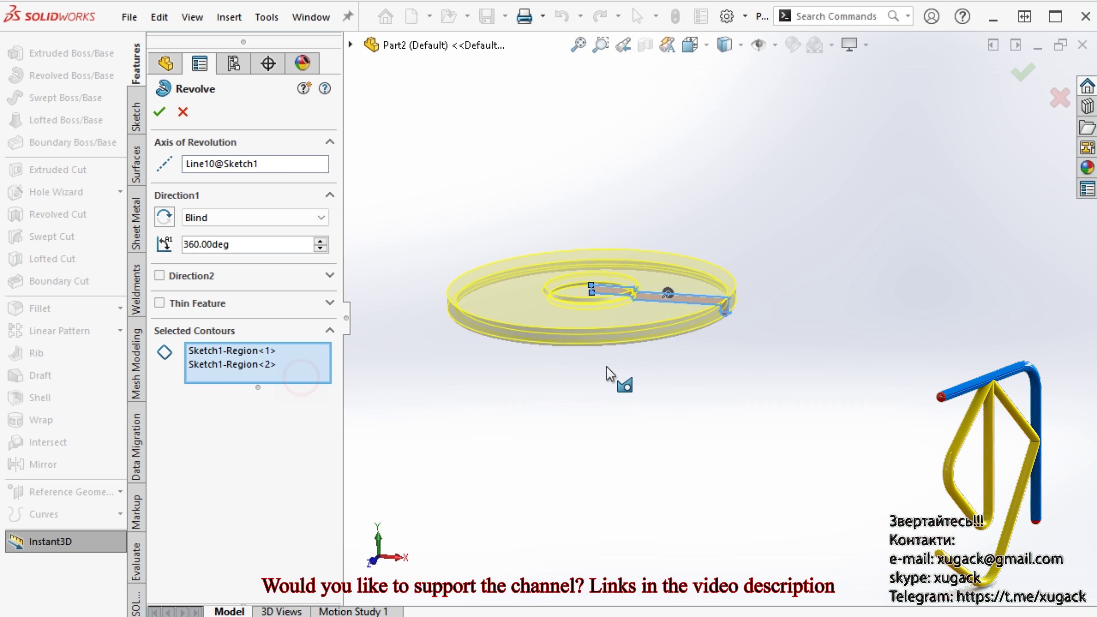
mouse_move(617, 380)
middle_mouse_down()
mouse_move(561, 205)
mouse_move(590, 372)
middle_mouse_up()
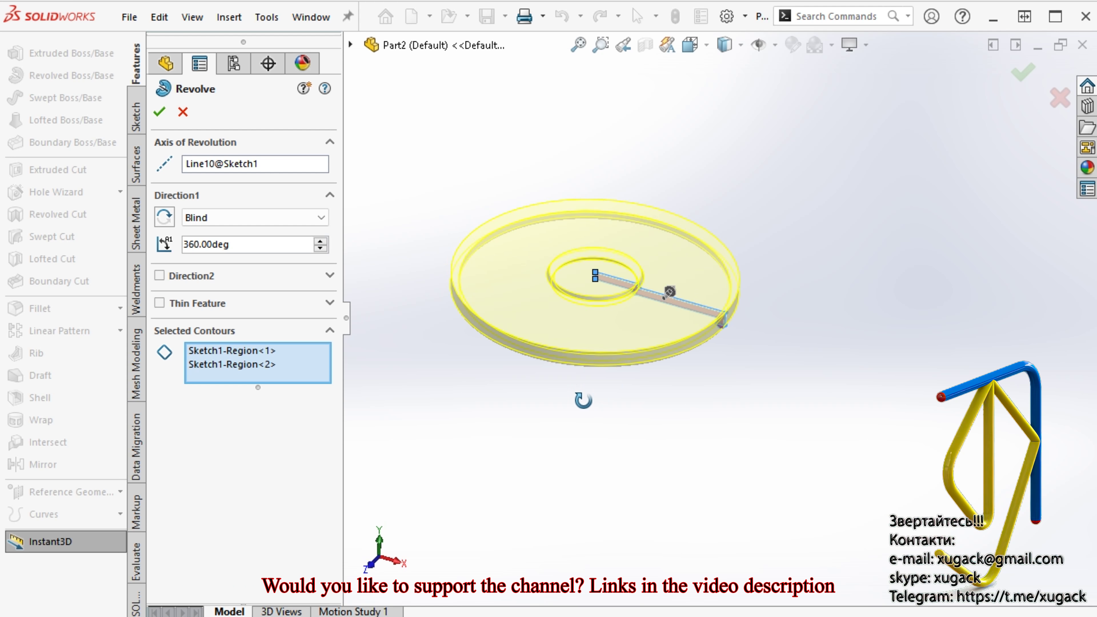
scroll(419, 277, "down", 1)
scroll(418, 276, "down", 2)
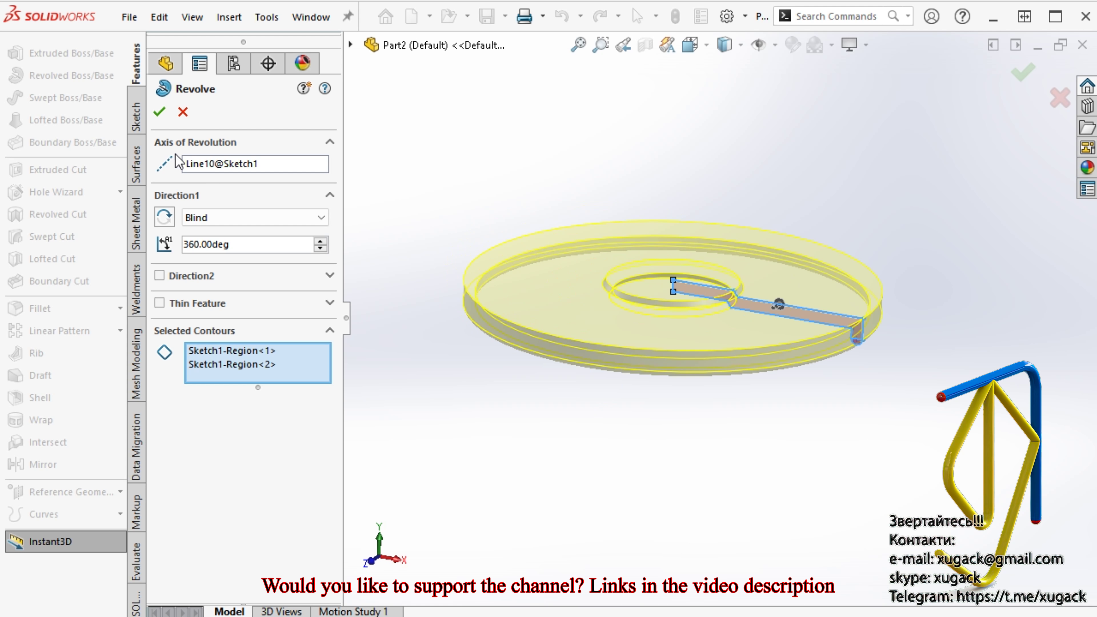
left_click(158, 113)
mouse_move(734, 281)
middle_mouse_down()
mouse_move(788, 201)
mouse_move(762, 358)
mouse_move(648, 523)
middle_mouse_up()
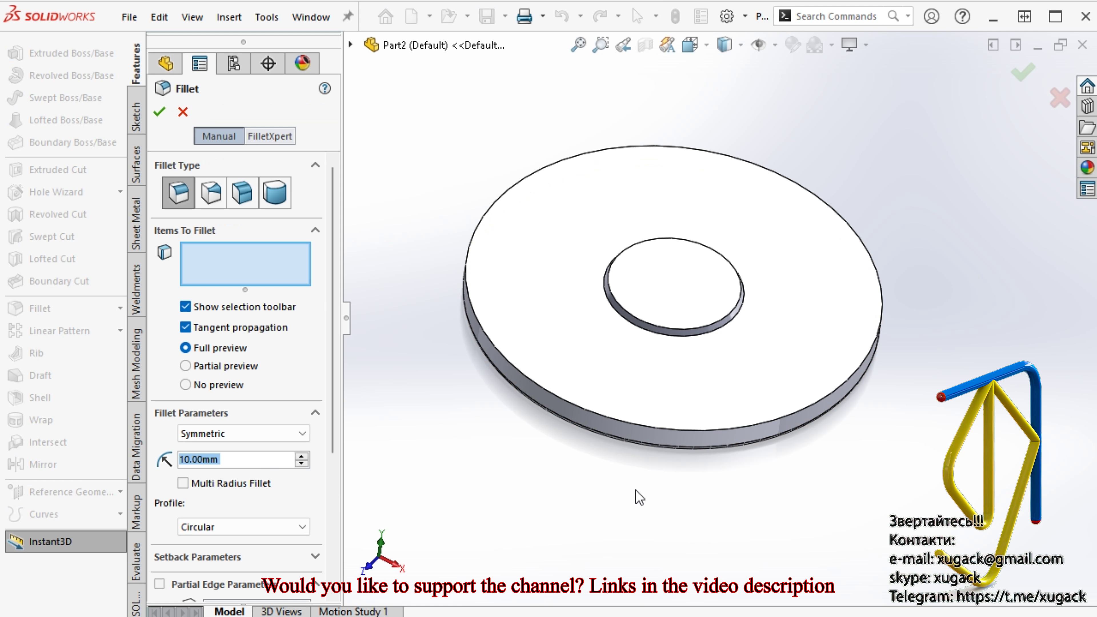
Round the disc's outer edge with a 12 mm fillet.
type("12")
key("Return")
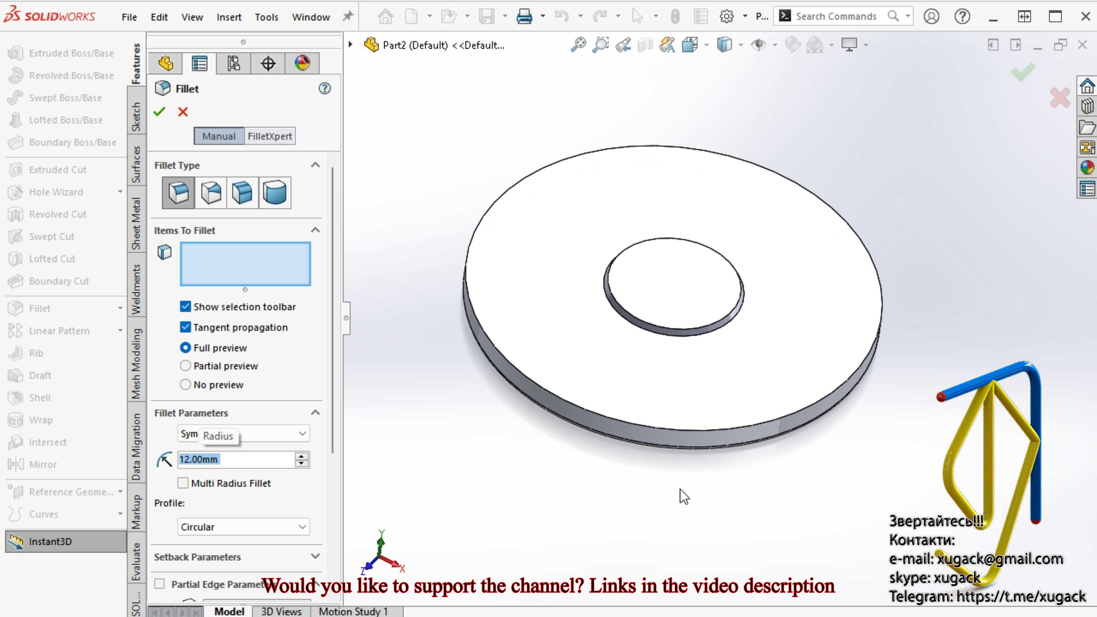
left_click(861, 367)
middle_click_drag(861, 367, 818, 323)
left_click(159, 111)
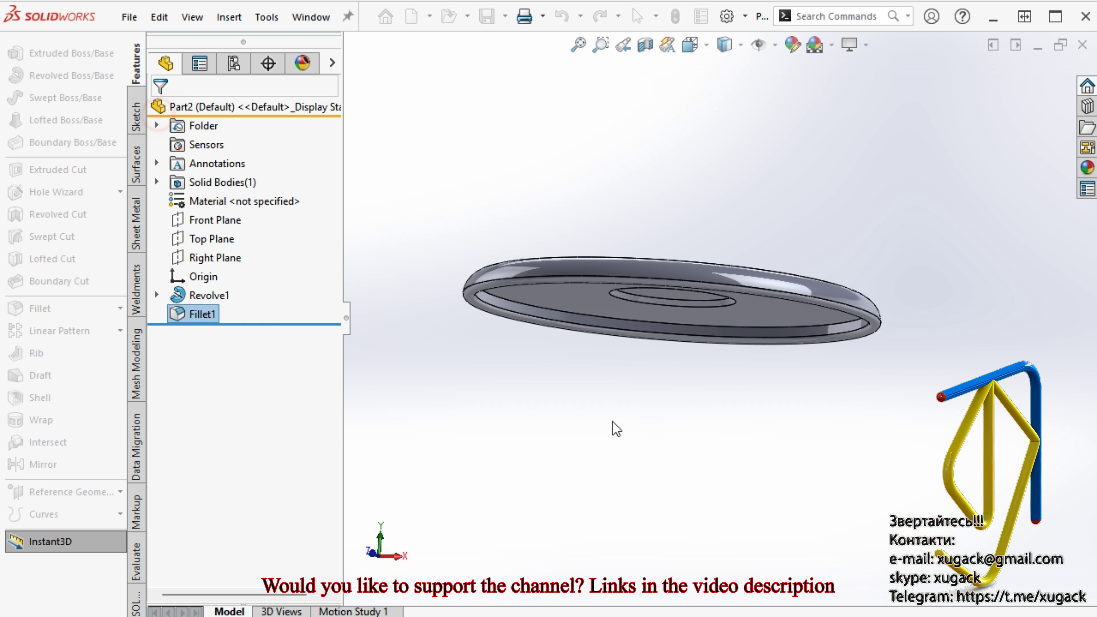
left_click(671, 447)
middle_click_drag(675, 451, 626, 345)
Add a 6 mm fillet on the other outer rim edge.
left_click(39, 308)
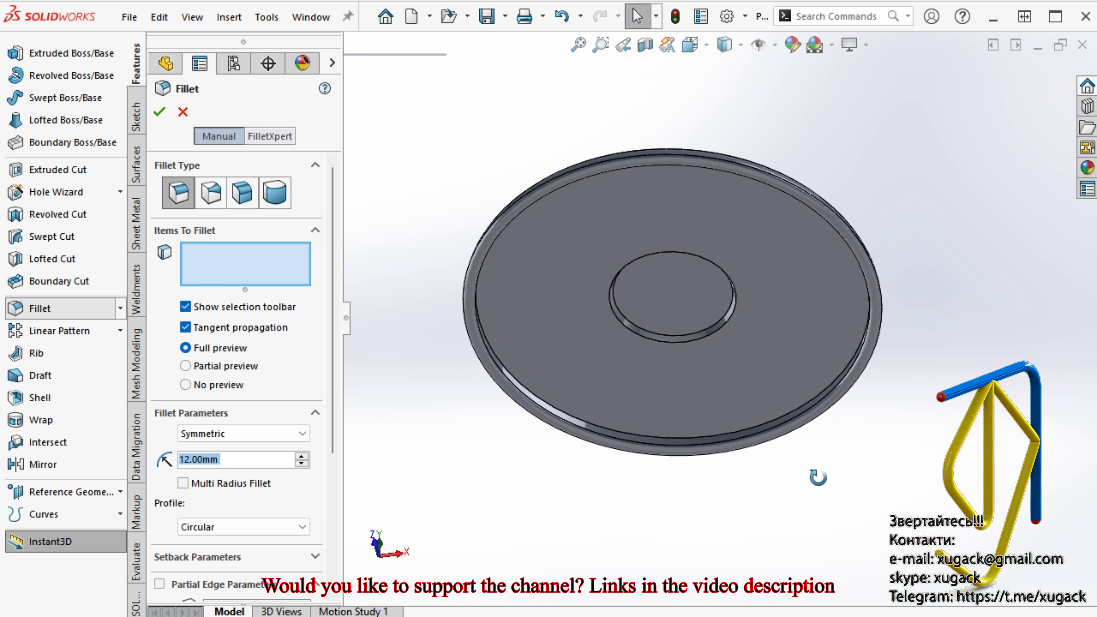
left_click(794, 368)
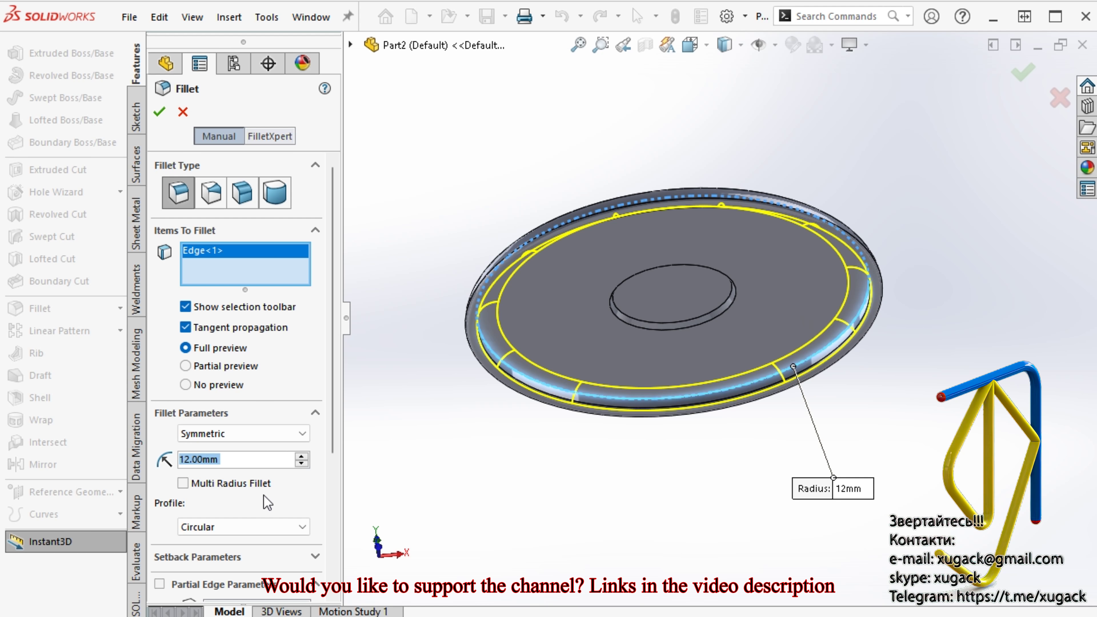
type("6")
key("Return")
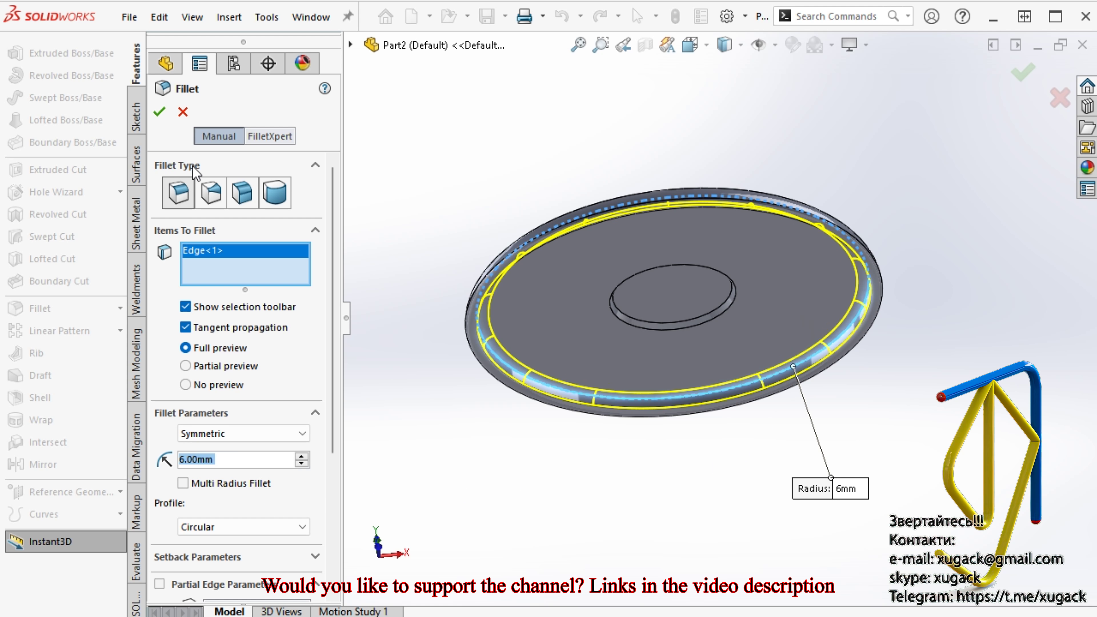
left_click(160, 112)
middle_click_drag(607, 488, 616, 391)
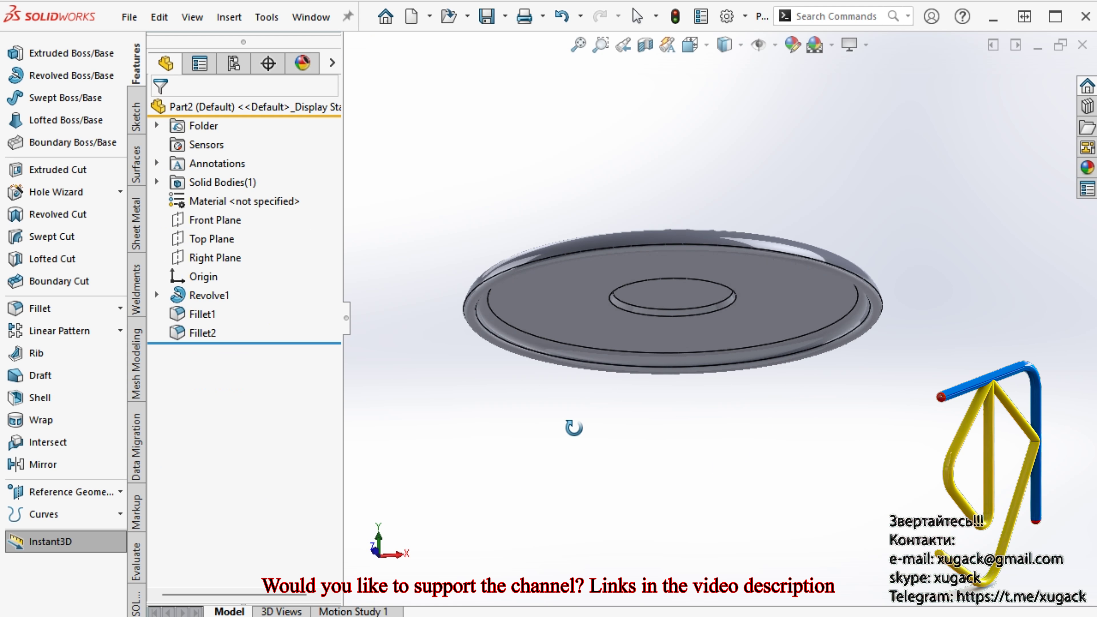
Sketch a 16 mm diameter circle at the origin on the boss top face.
left_click(693, 304)
left_click(766, 249)
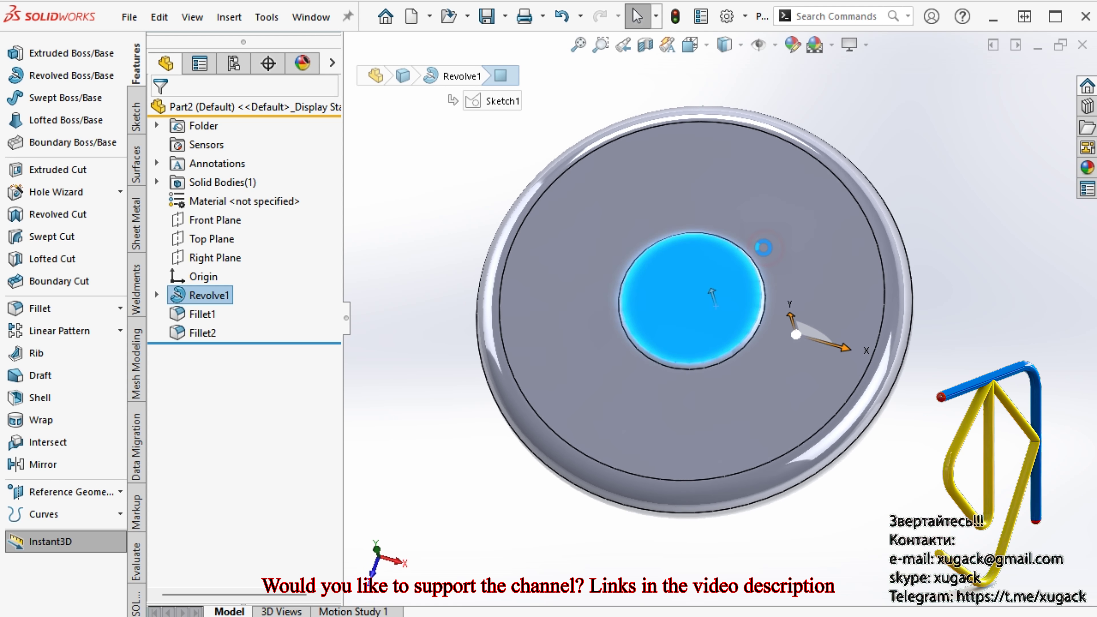
left_click(16, 125)
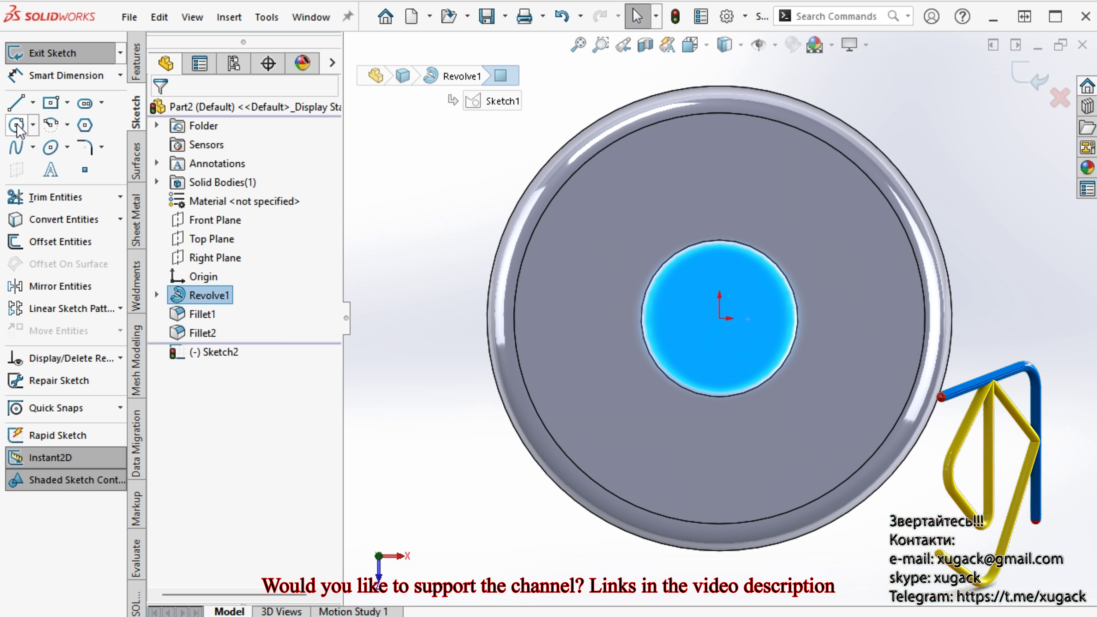
left_click(719, 319)
right_click_drag(767, 379, 751, 302)
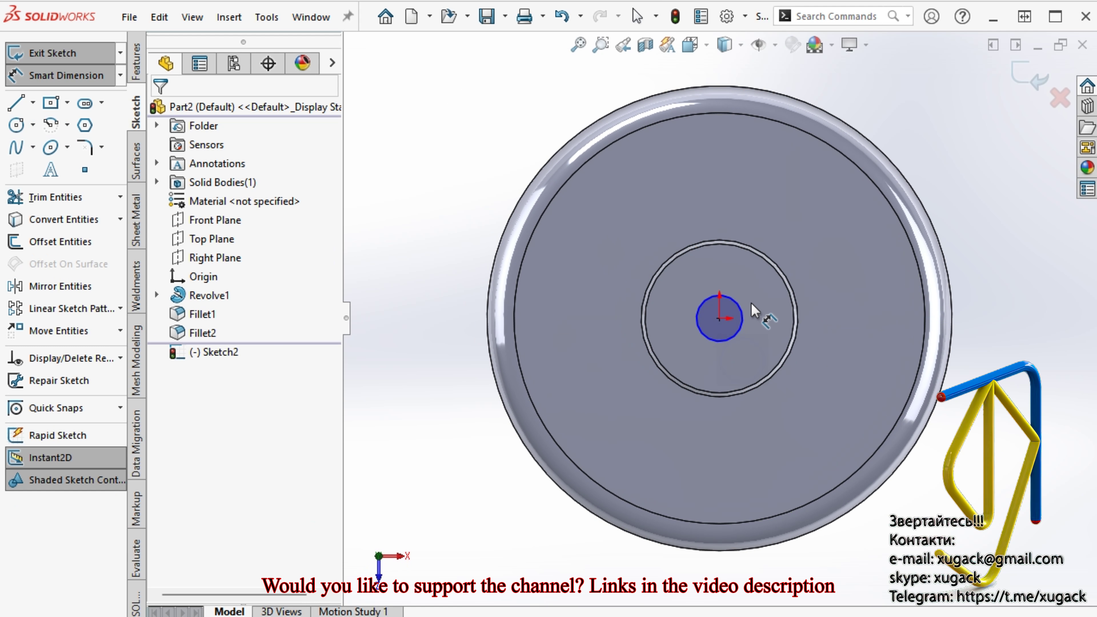
left_click(743, 322)
left_click(853, 339)
key("Return")
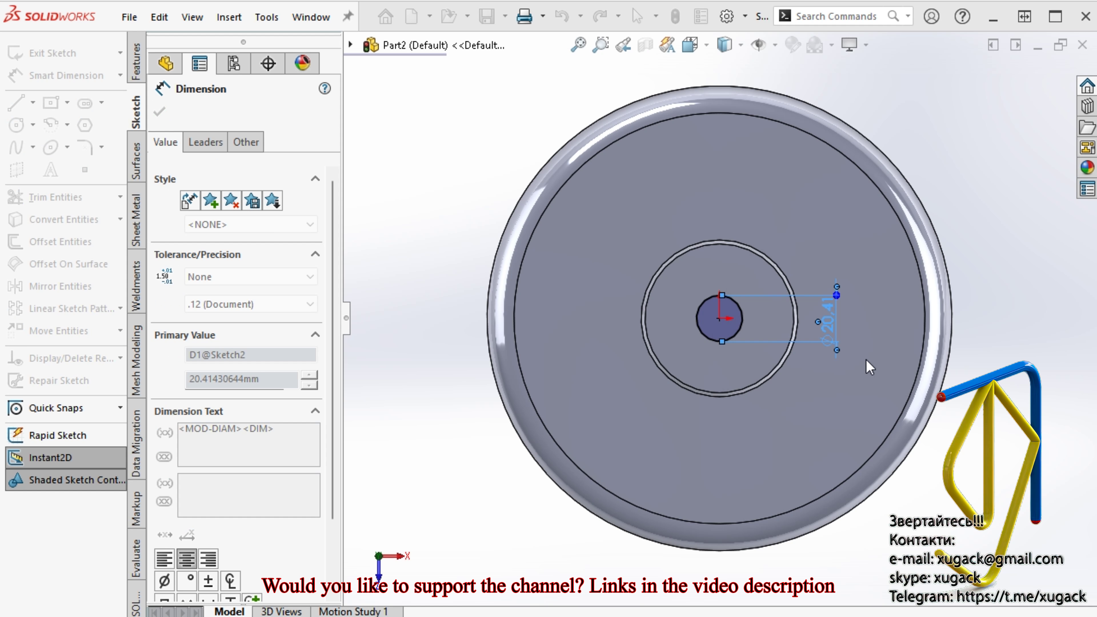
left_click(161, 111)
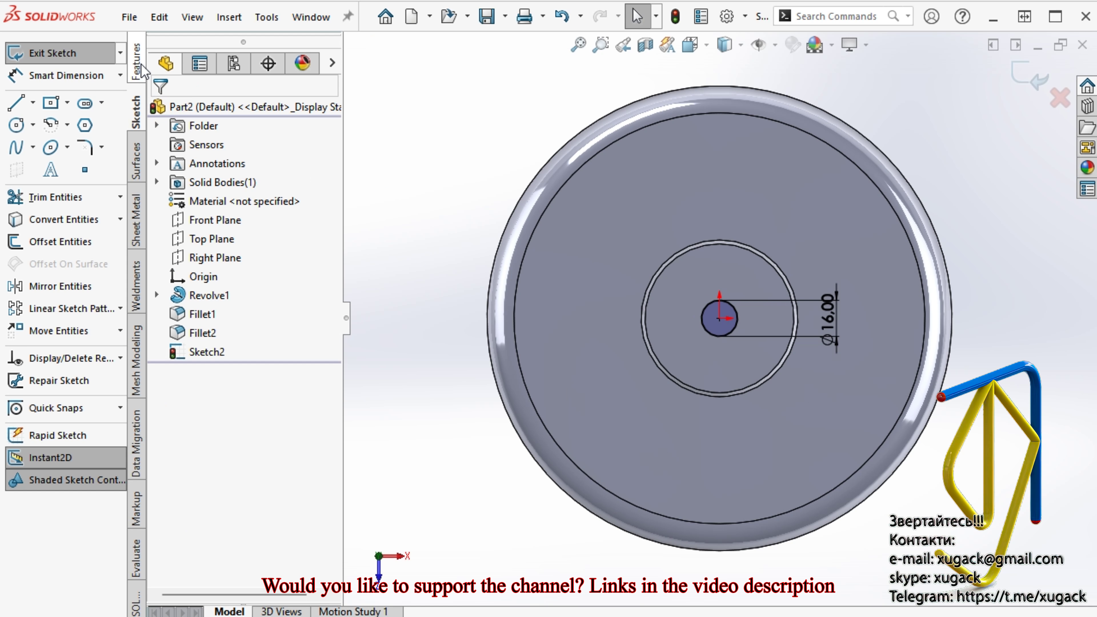
Extrude-cut the circle through the part to form the centre hole.
left_click(136, 63)
left_click(58, 170)
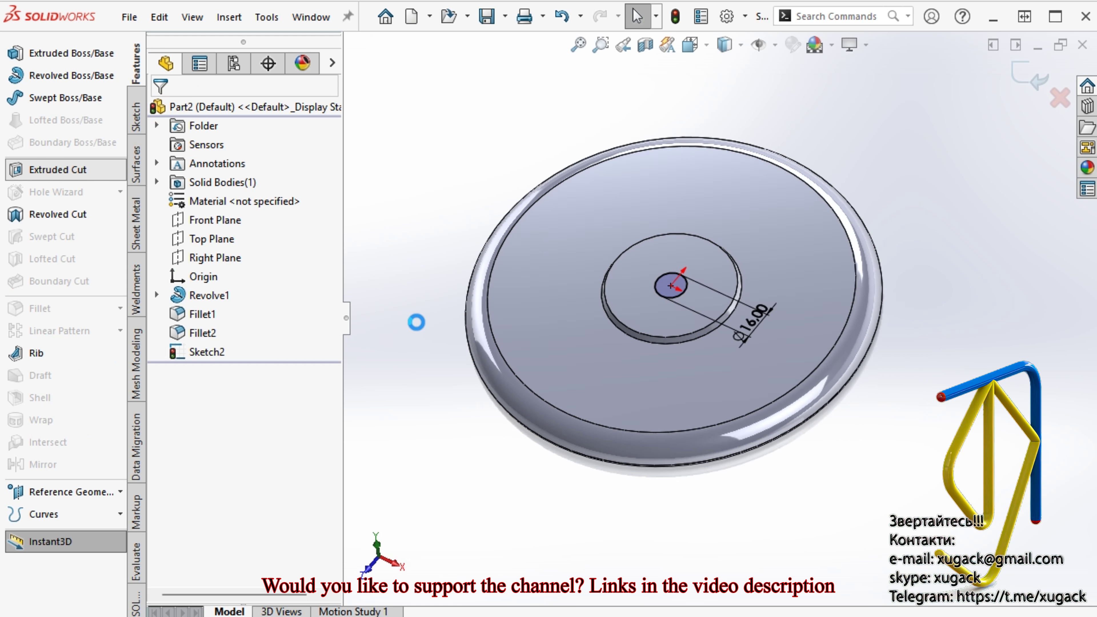
left_click(157, 113)
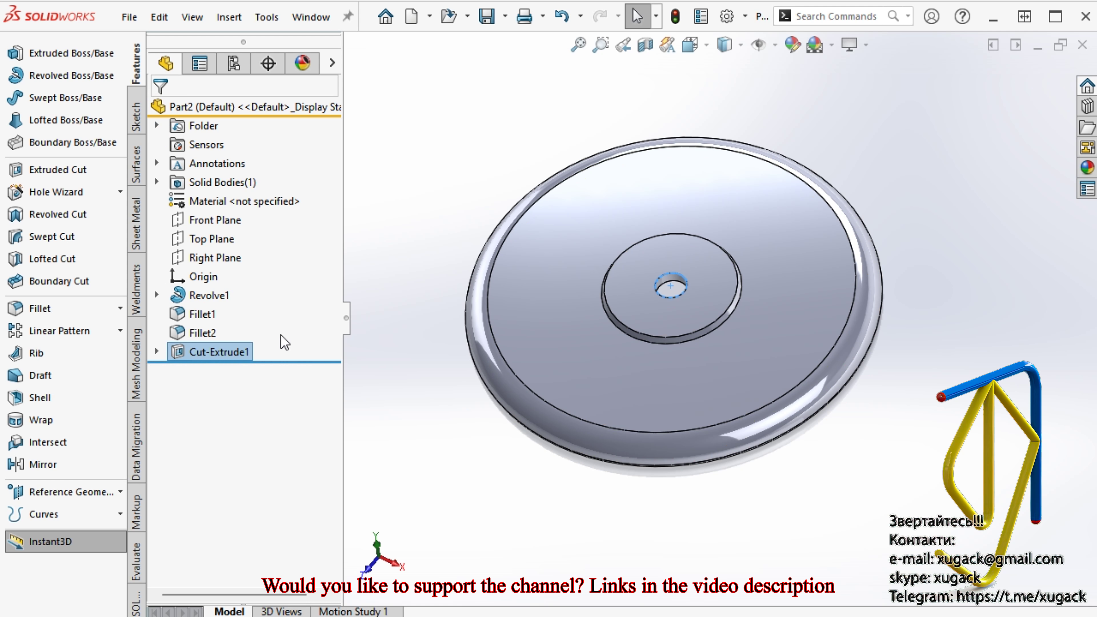
middle_click_drag(442, 473, 528, 344)
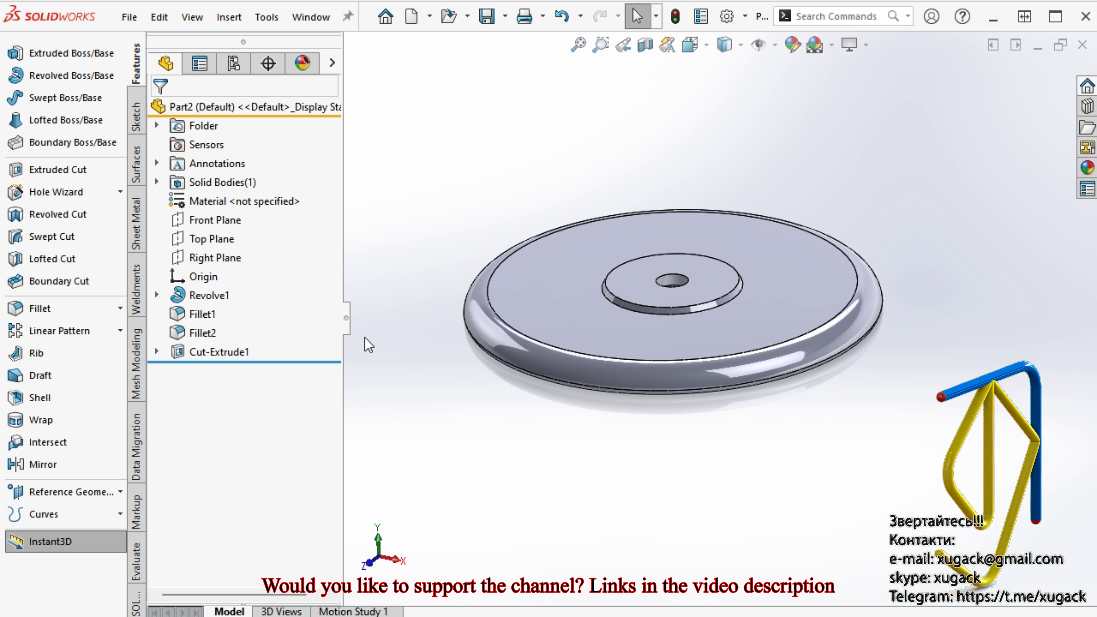
left_click(349, 327)
Split the window into two views: left angled from above, right isometric.
left_click(609, 51)
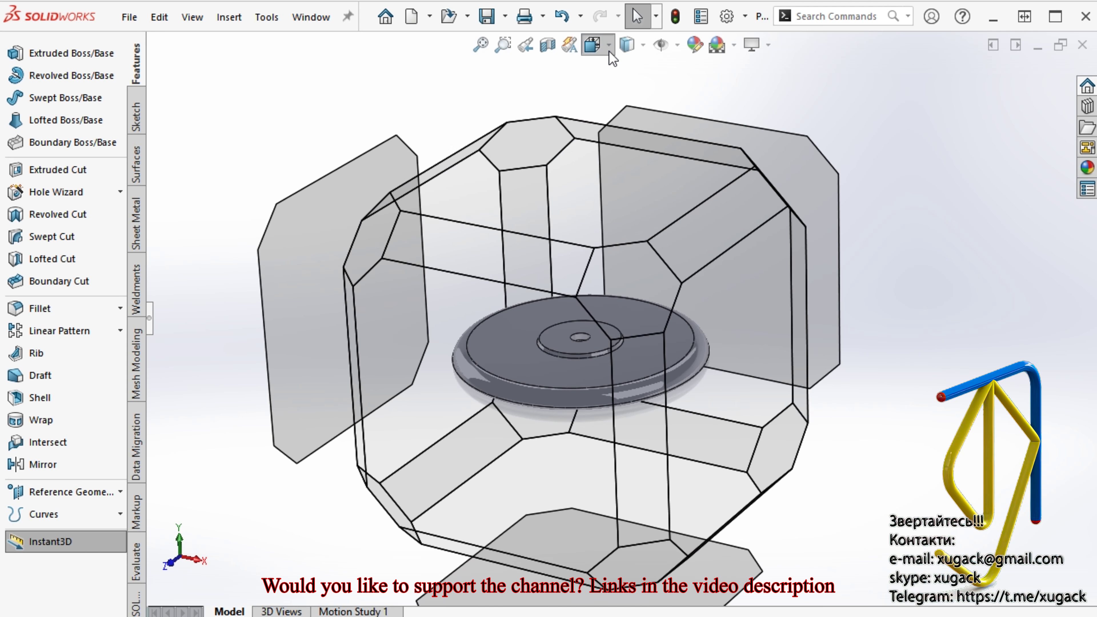
left_click(642, 160)
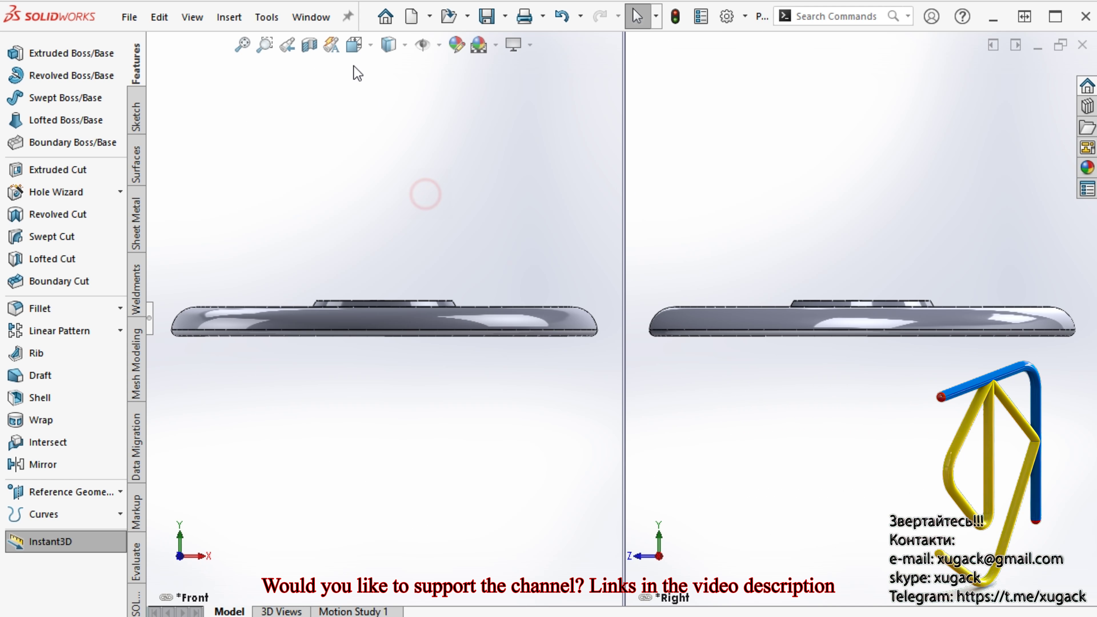
left_click(370, 50)
left_click(360, 272)
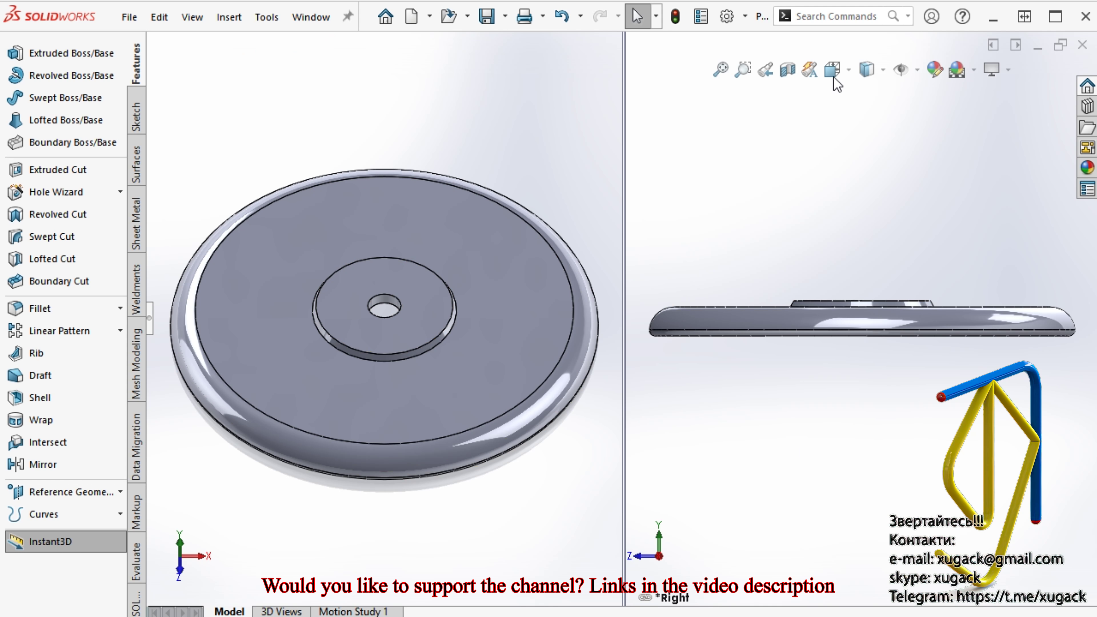
left_click(846, 71)
left_click(695, 293)
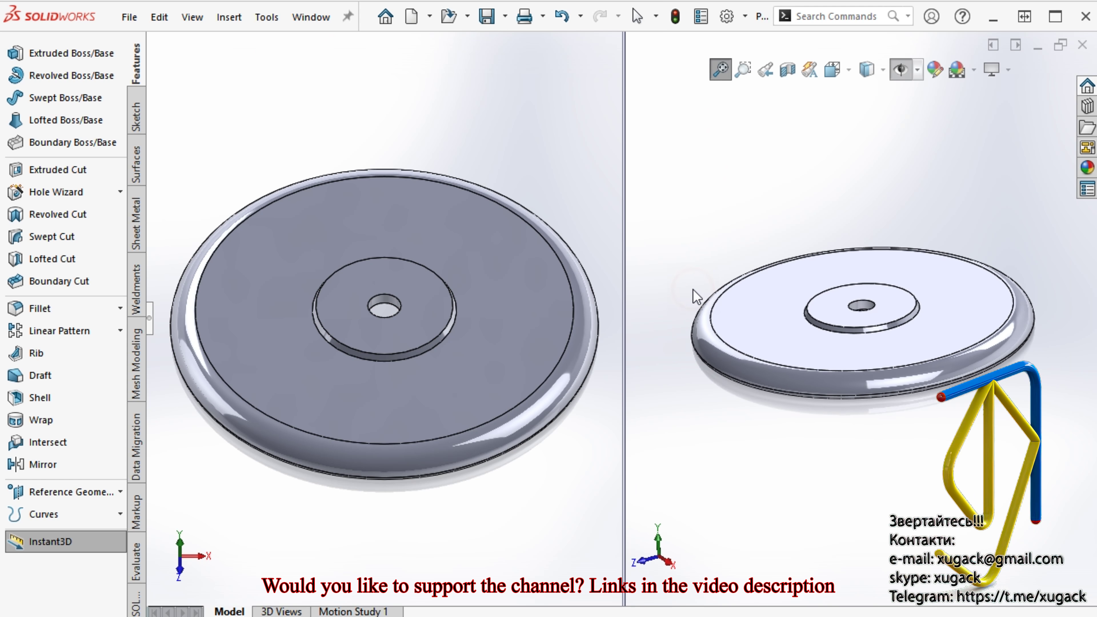
scroll(831, 289, "down", 2)
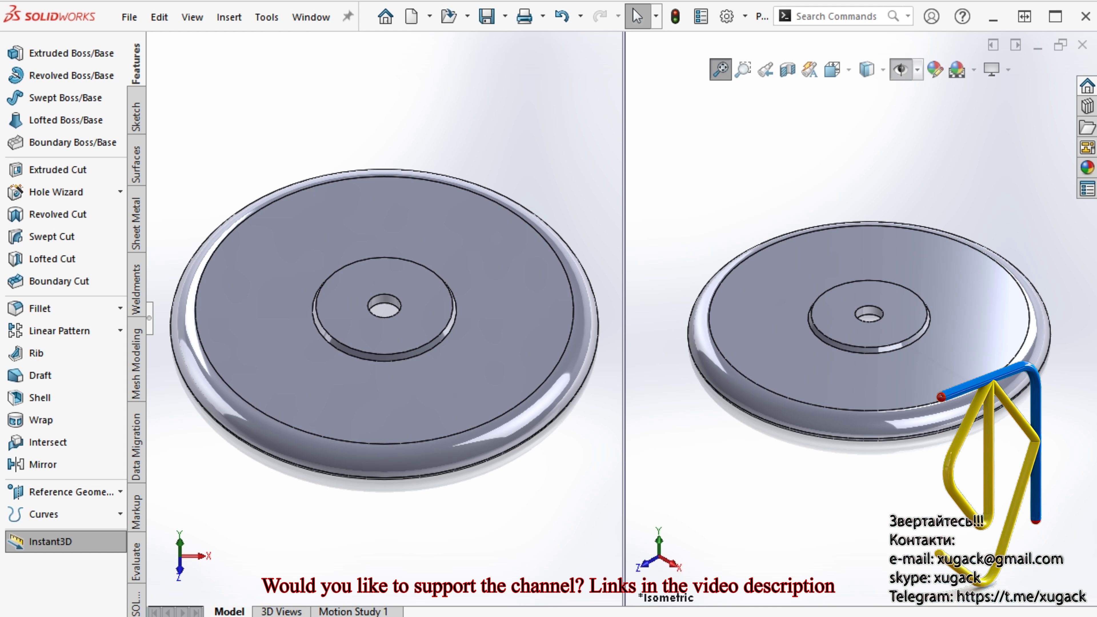
Apply a Section View on the default plane, halving the disc in both viewports.
left_click(787, 69)
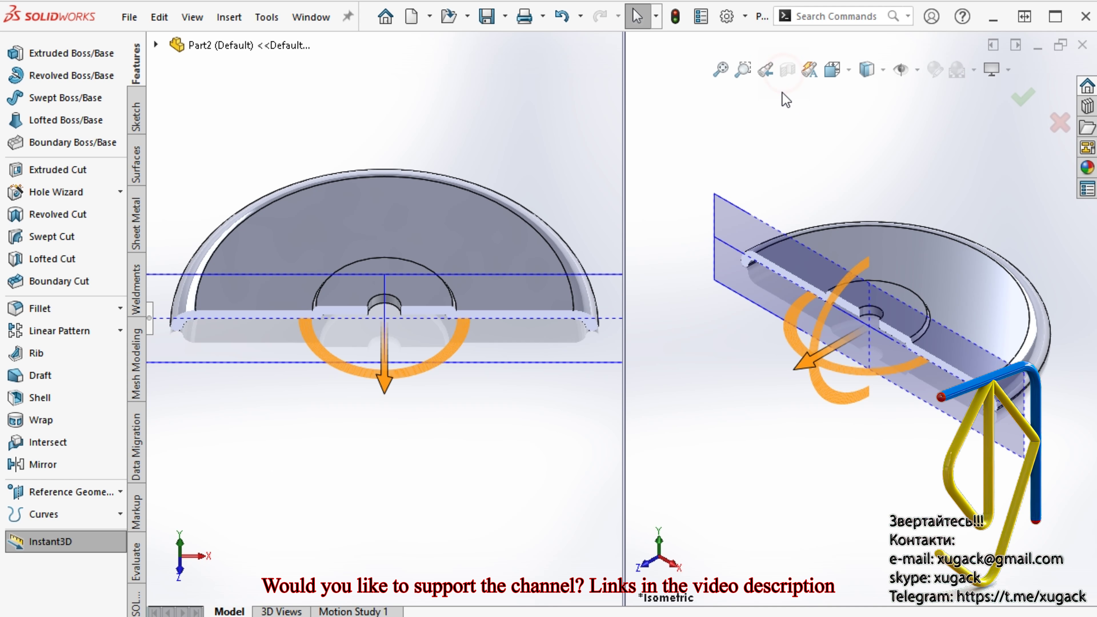
left_click(1017, 100)
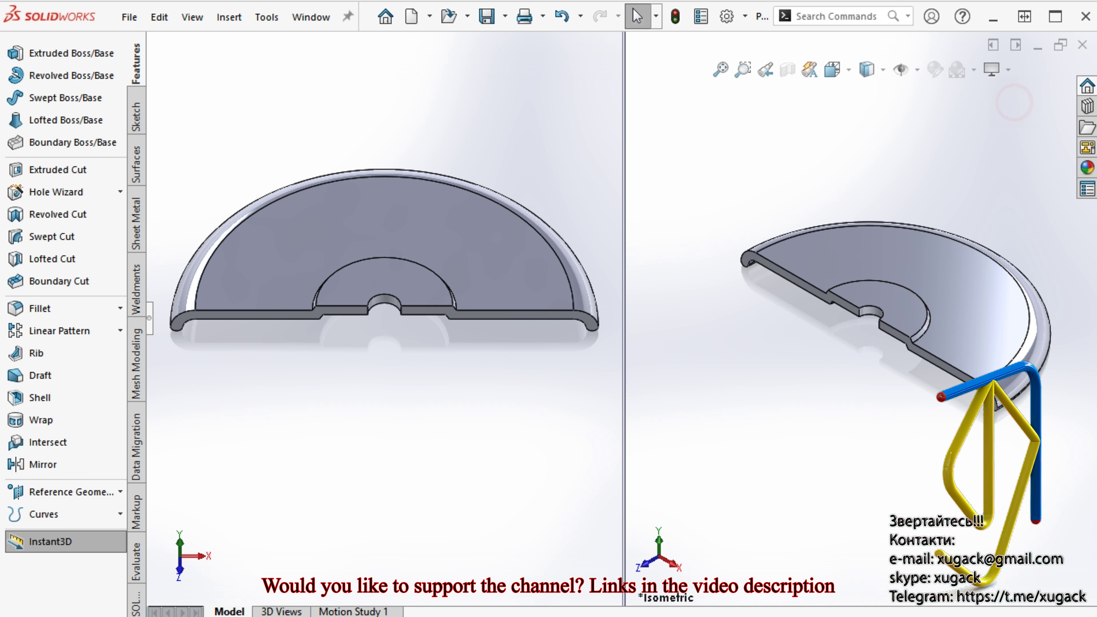